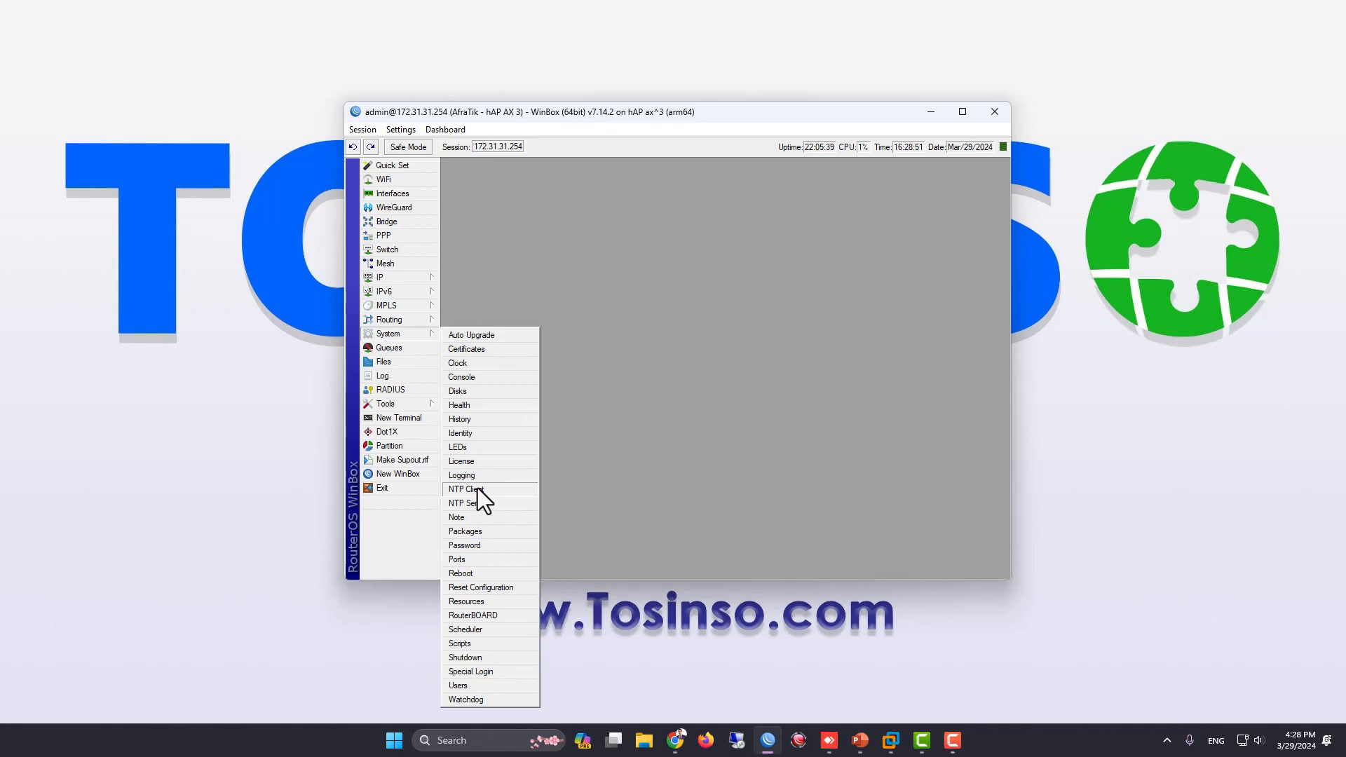
Open the NTP Client settings, then add 8.8.8.8 as a second DNS server in the router's DNS settings
left_click(465, 488)
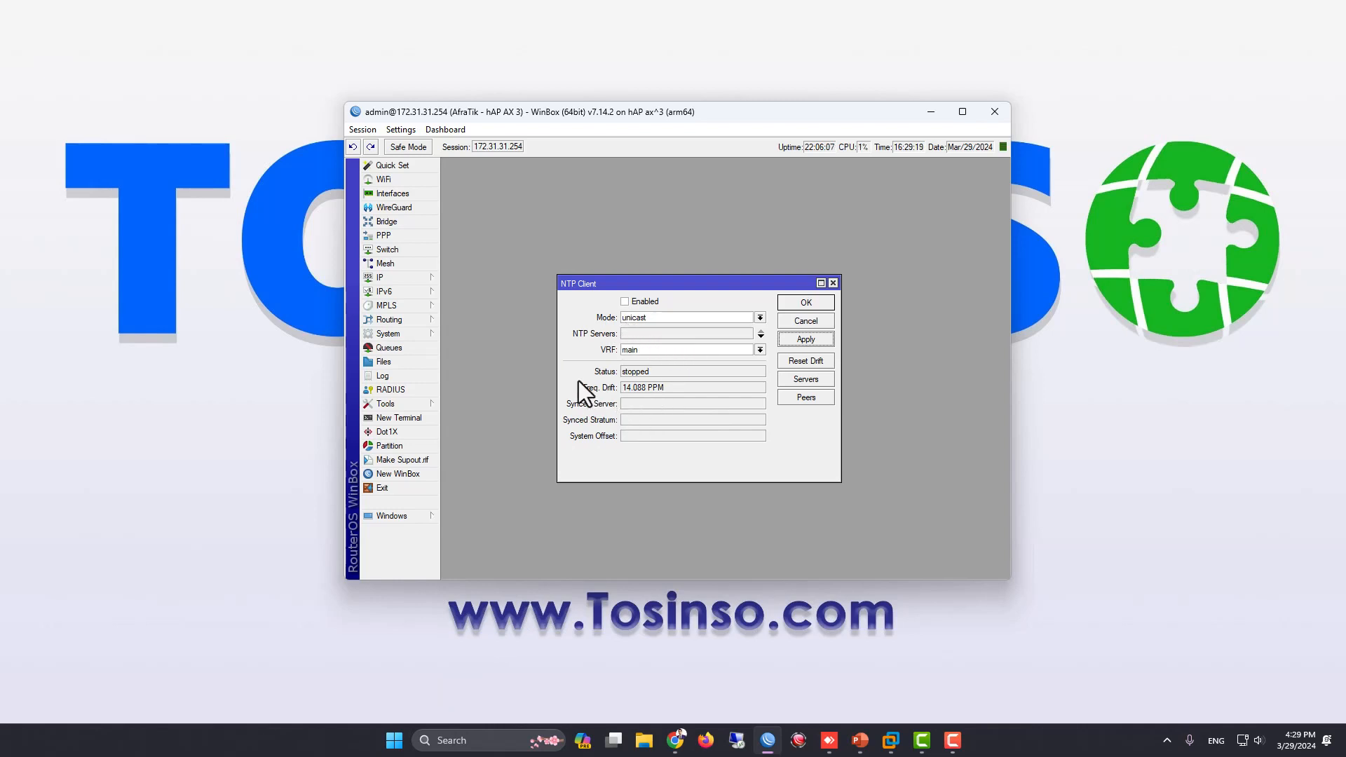
left_click(432, 278)
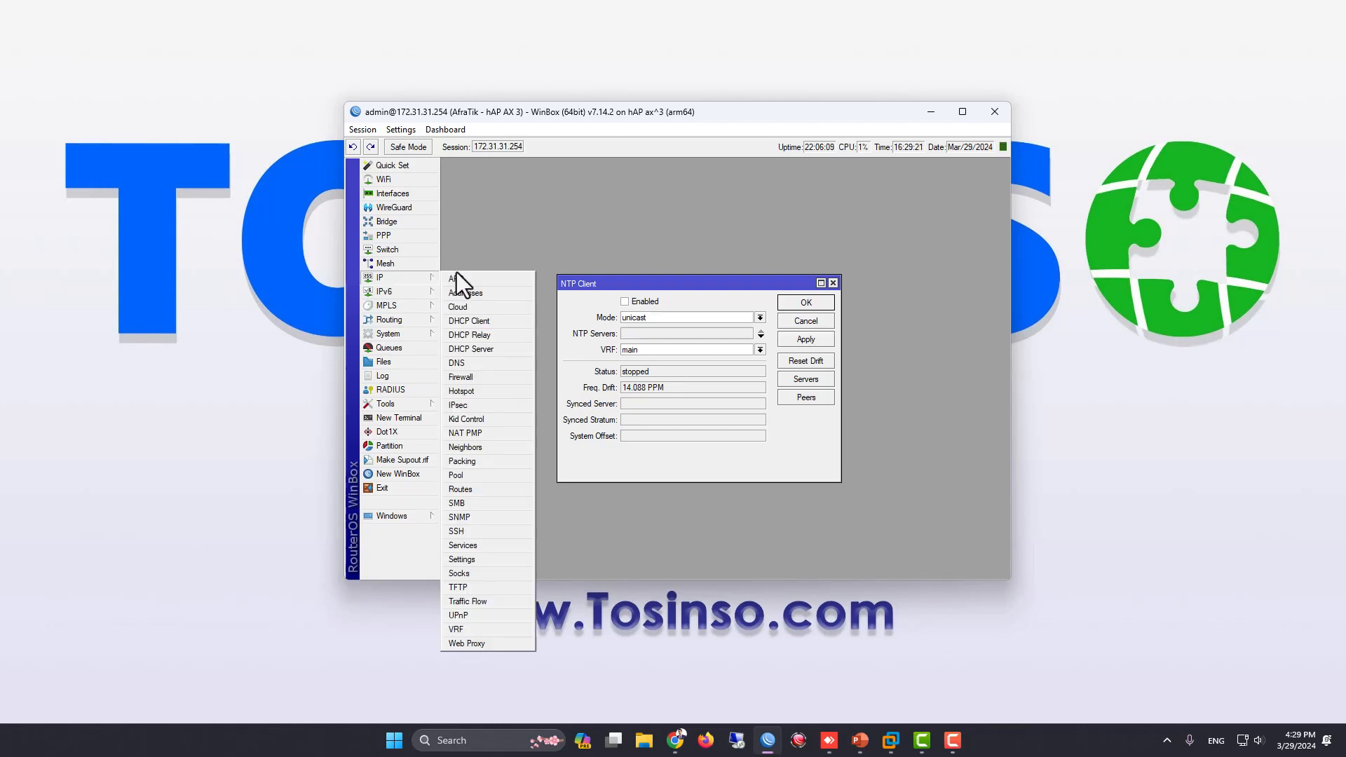
left_click(460, 354)
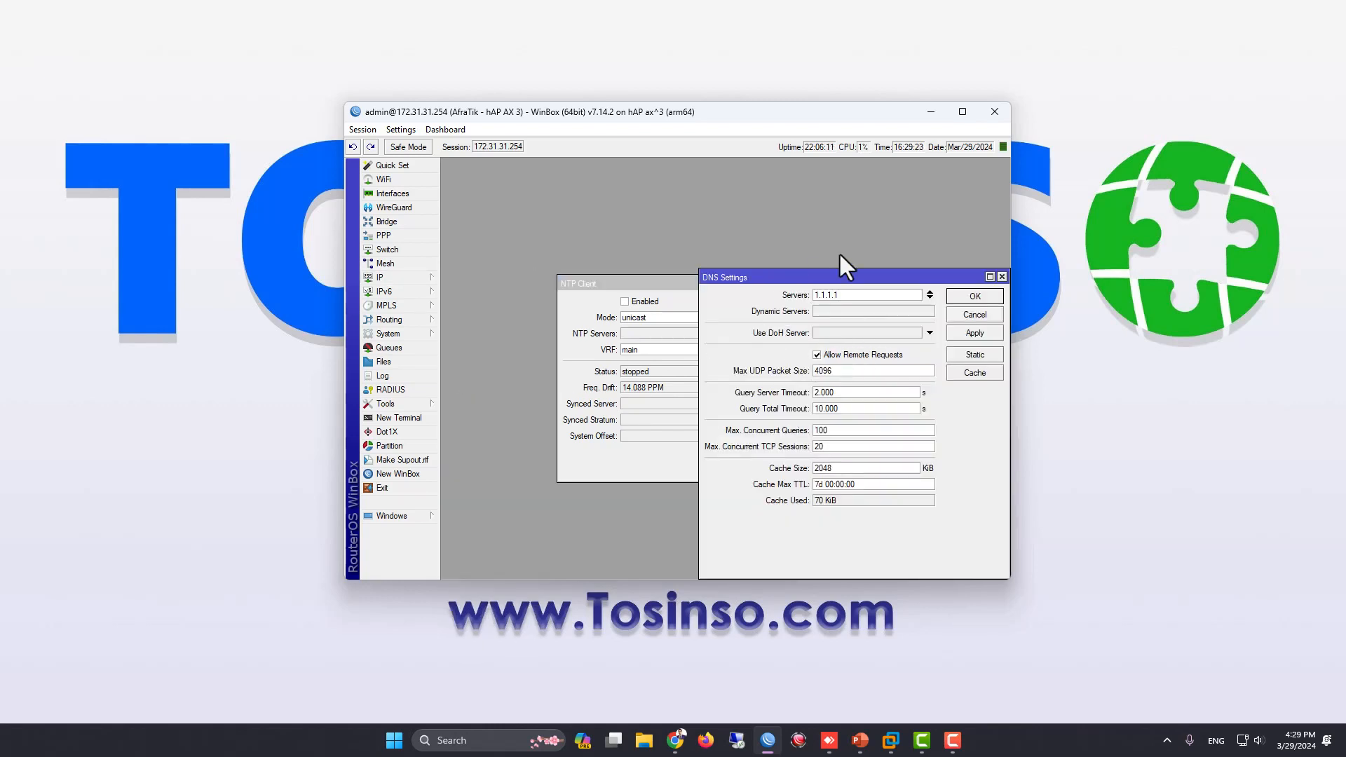
left_click_drag(868, 295, 749, 316)
left_click(929, 298)
type("8.8.8.8")
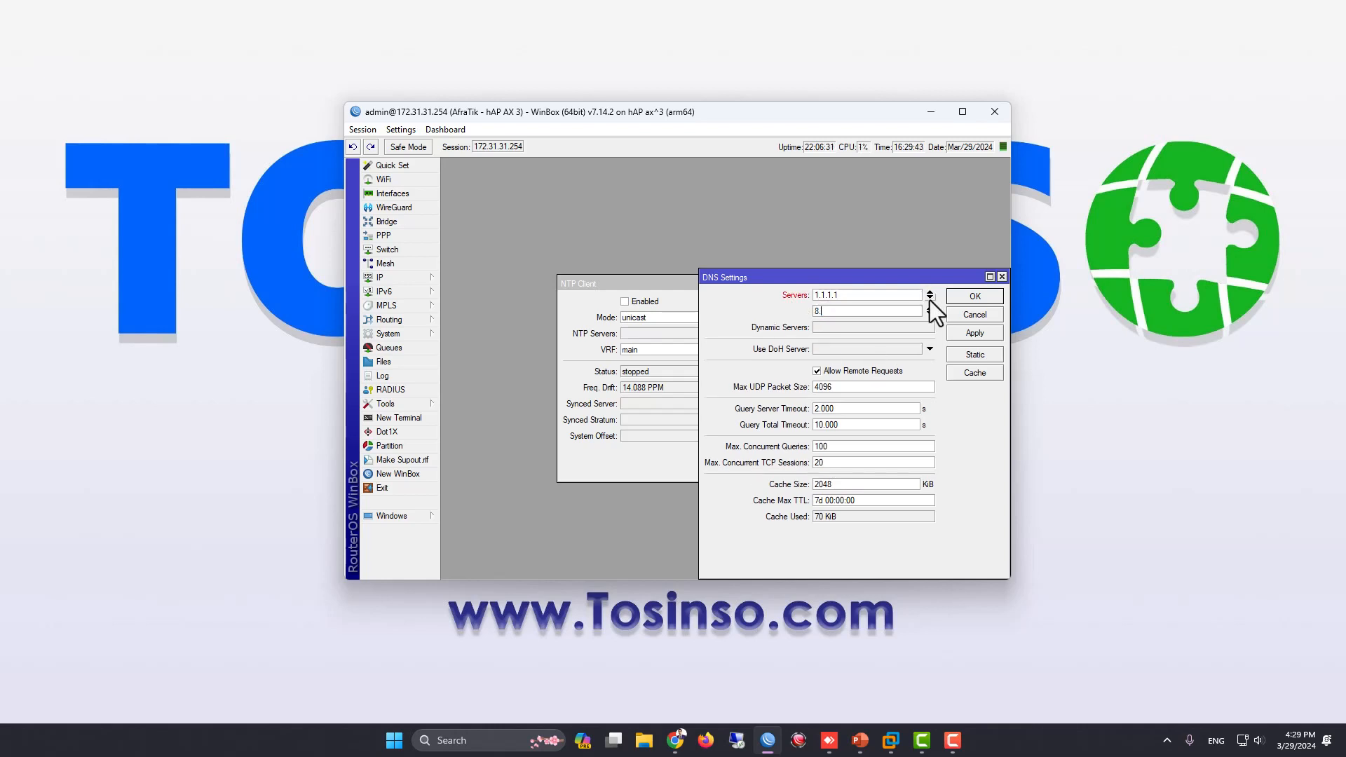
key("Return")
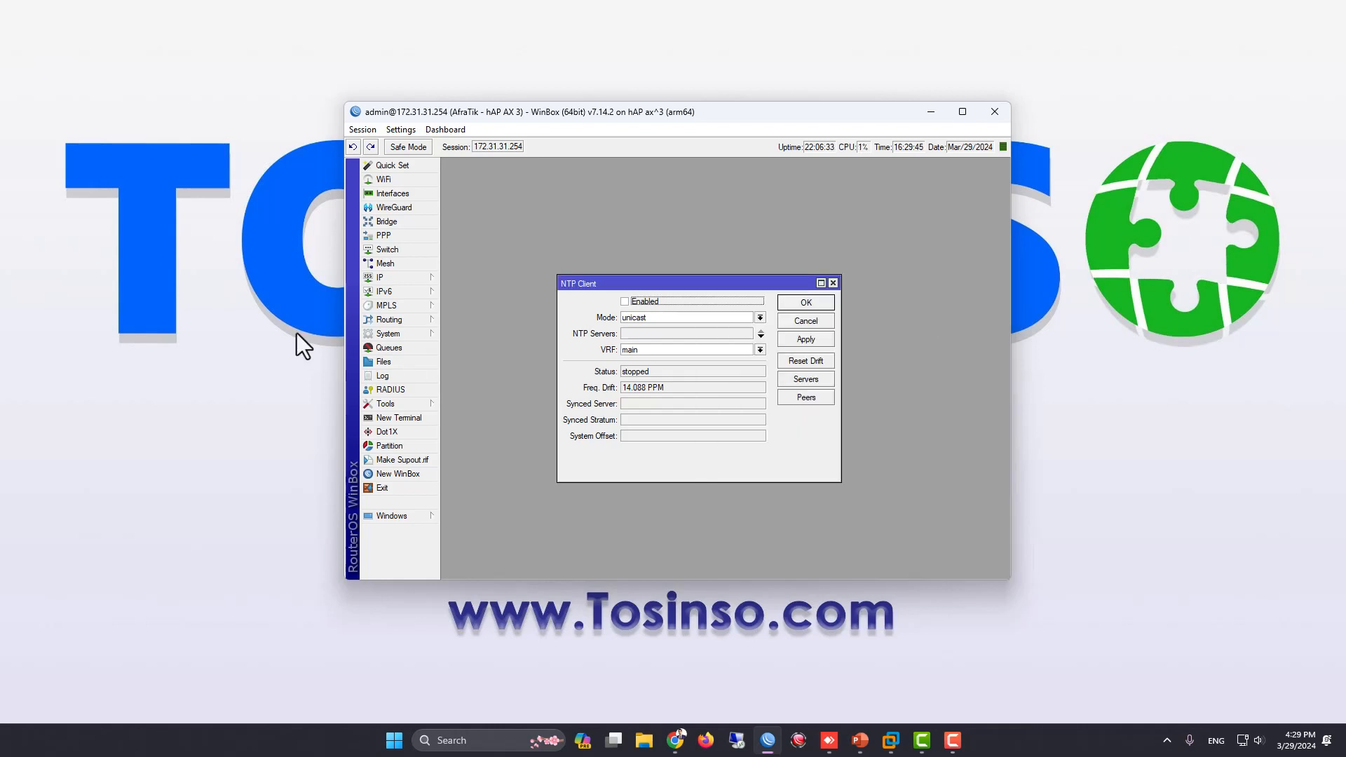
Review the saved server entries in the DNS settings and close them without changes
left_click(400, 279)
left_click(468, 365)
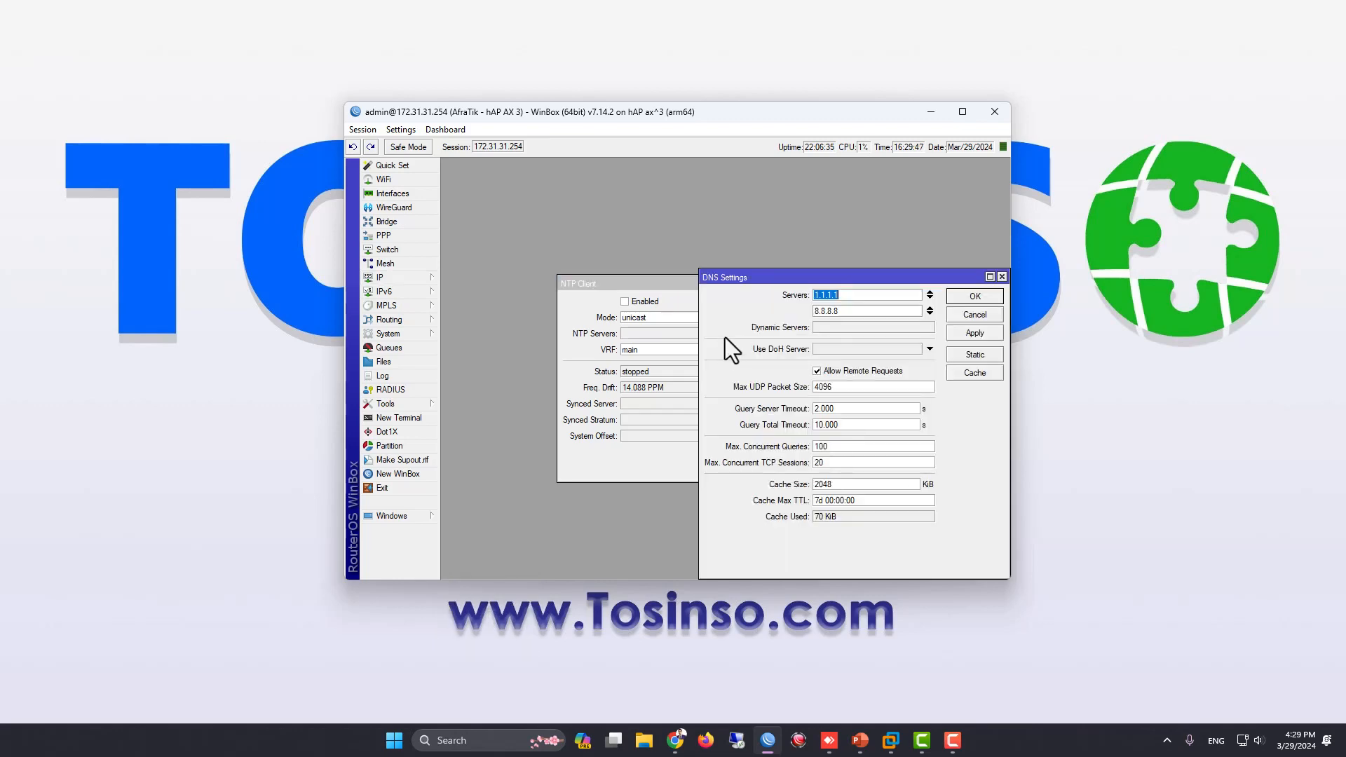
left_click(973, 315)
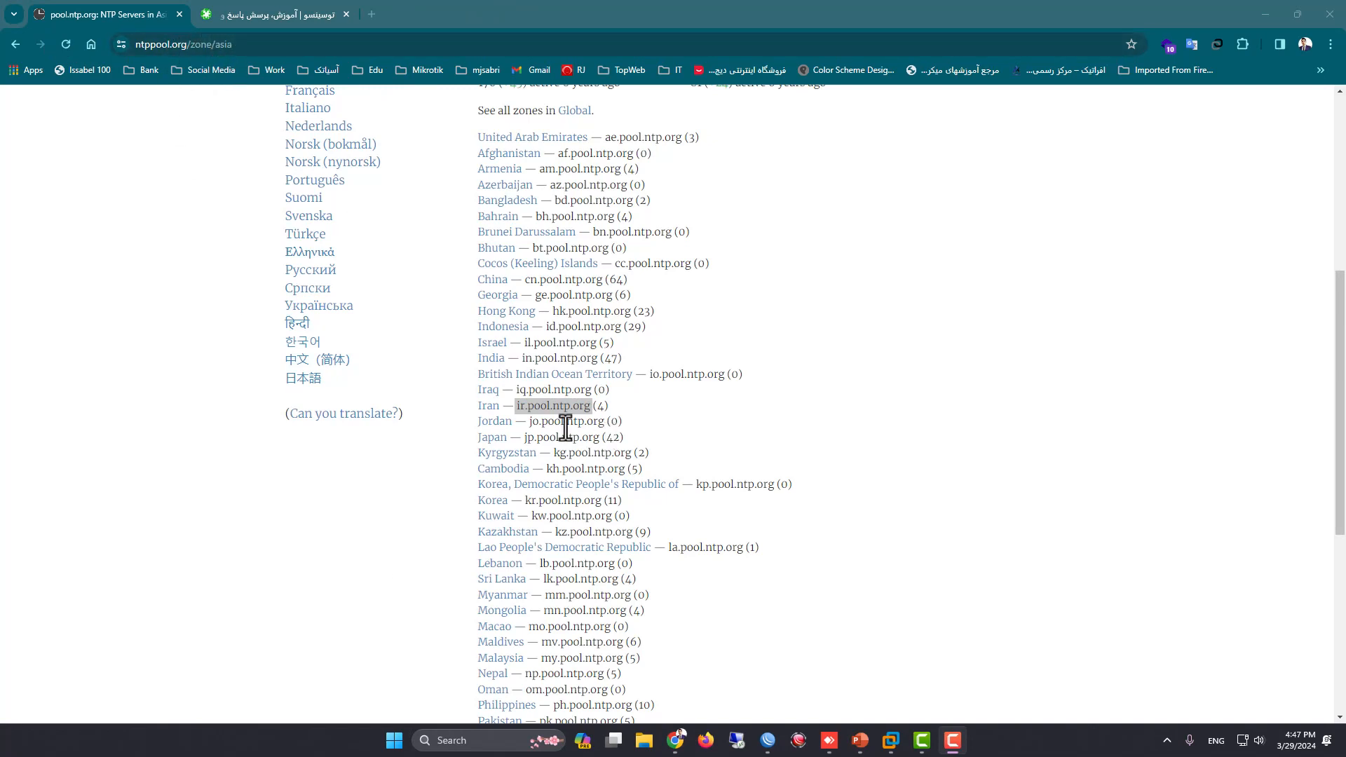
Copy Iran's pool address, ir.pool.ntp.org, from the Asia zone list on ntppool.org and return to WinBox
right_click(526, 409)
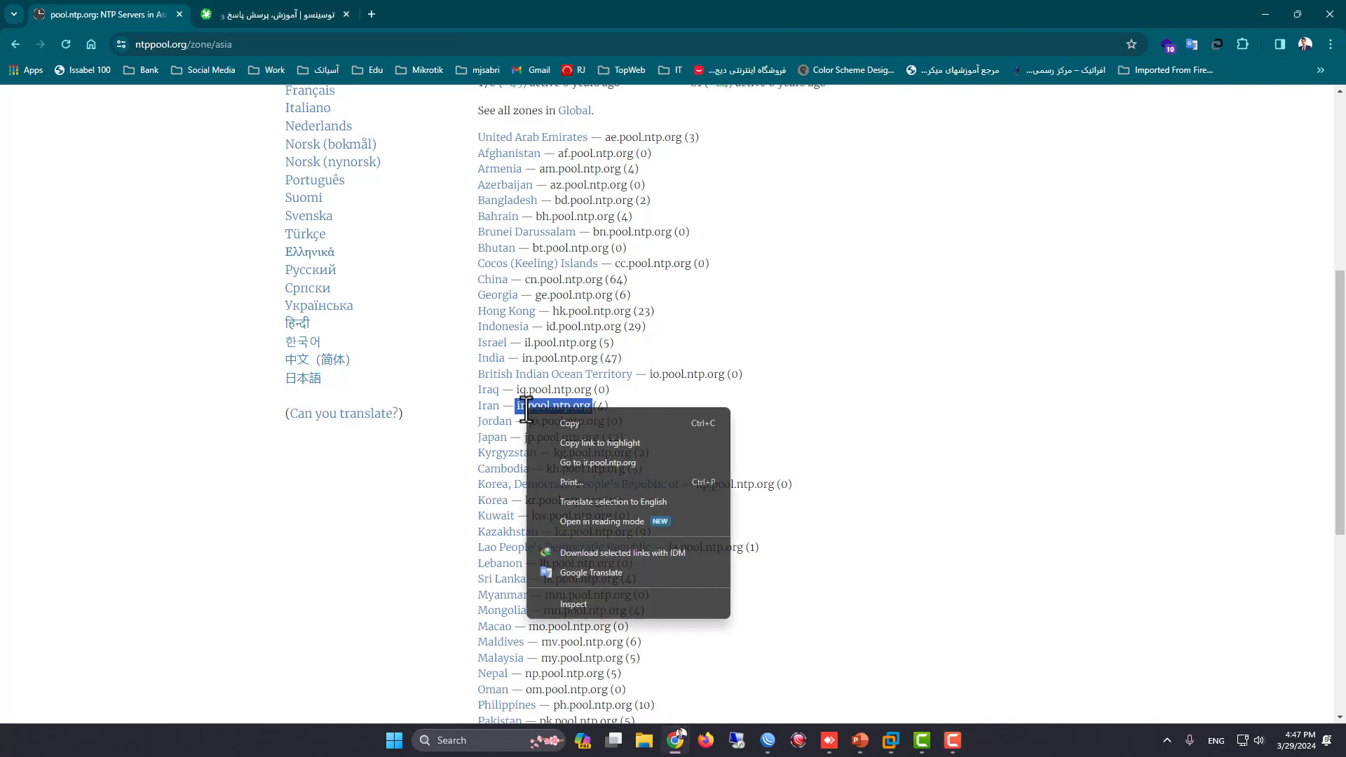
left_click(589, 413)
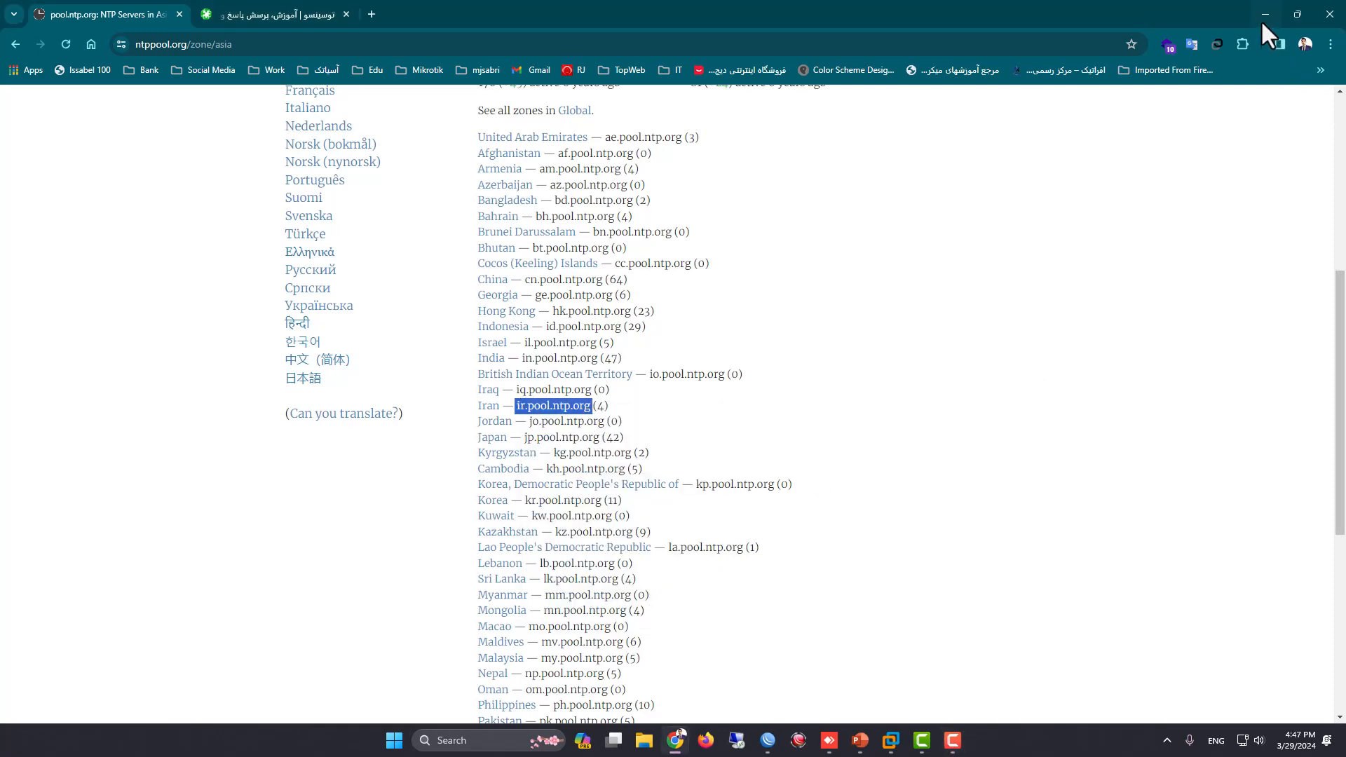
left_click(1269, 3)
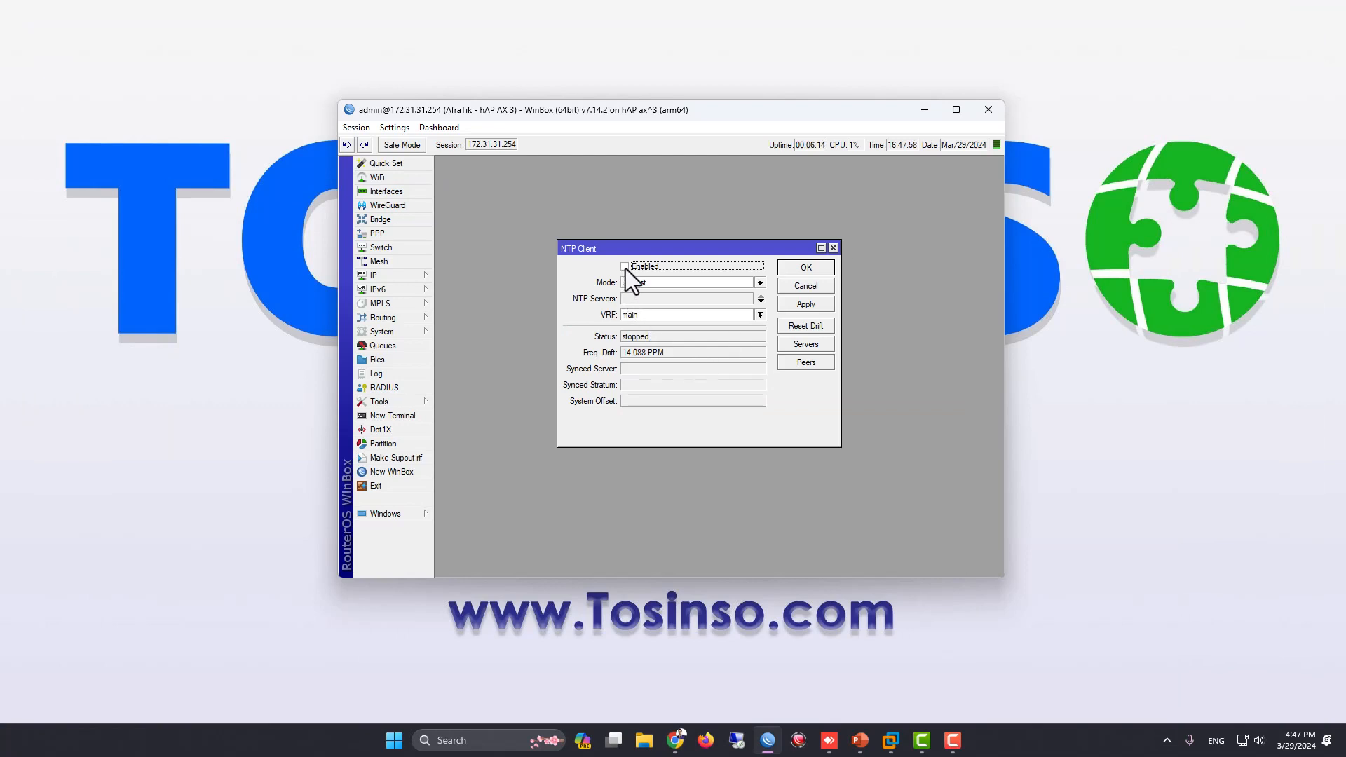
Enable the NTP client with ir.pool.ntp.org as its NTP server, apply it, check the synced server and save
left_click(629, 301)
right_click(632, 300)
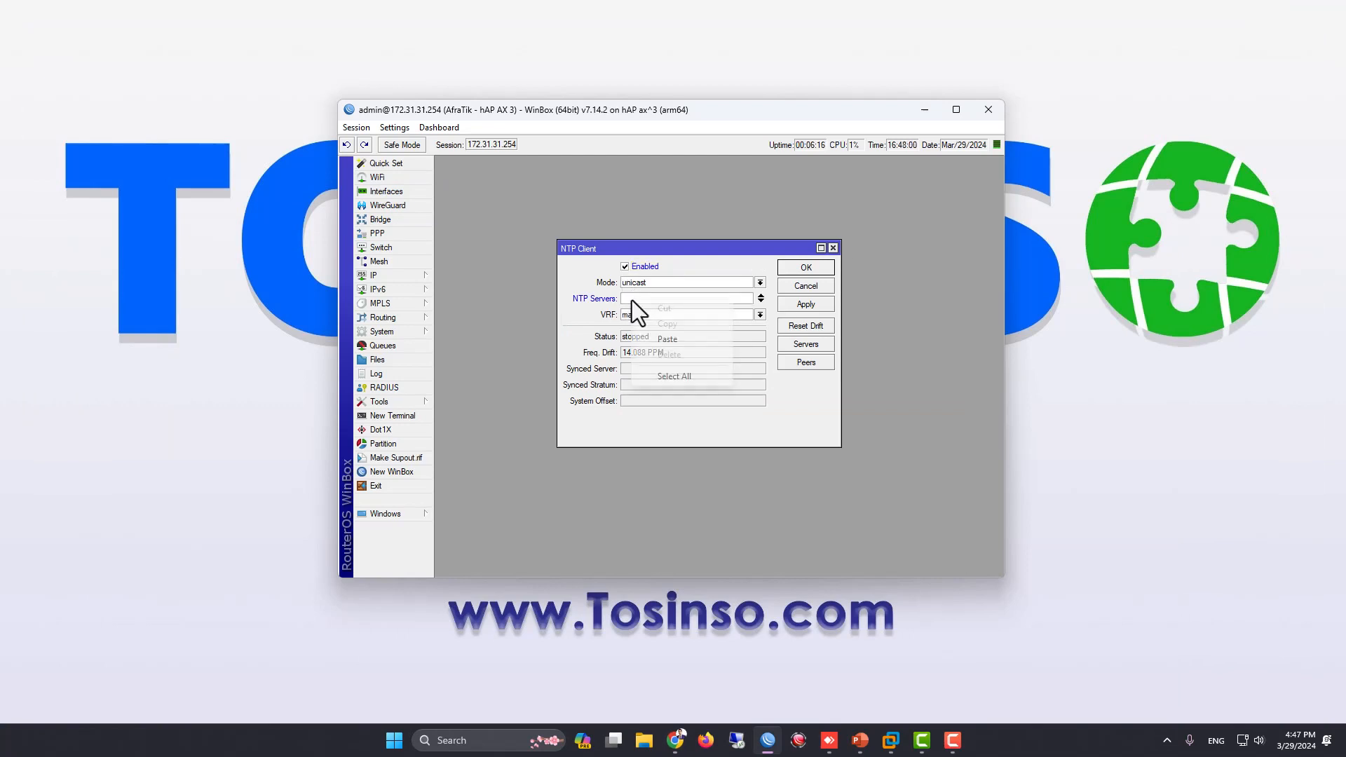
left_click(688, 339)
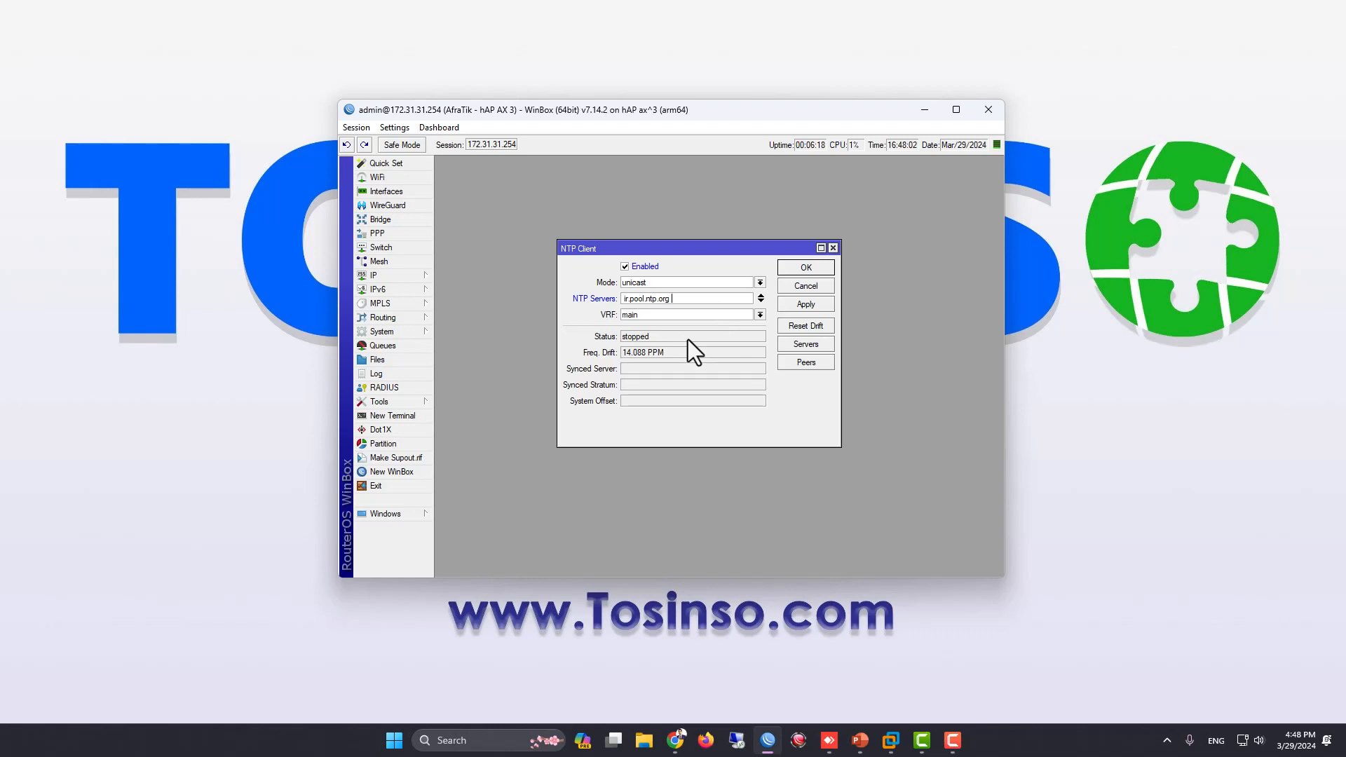
key("Delete")
left_click(788, 305)
left_click_drag(669, 368, 603, 365)
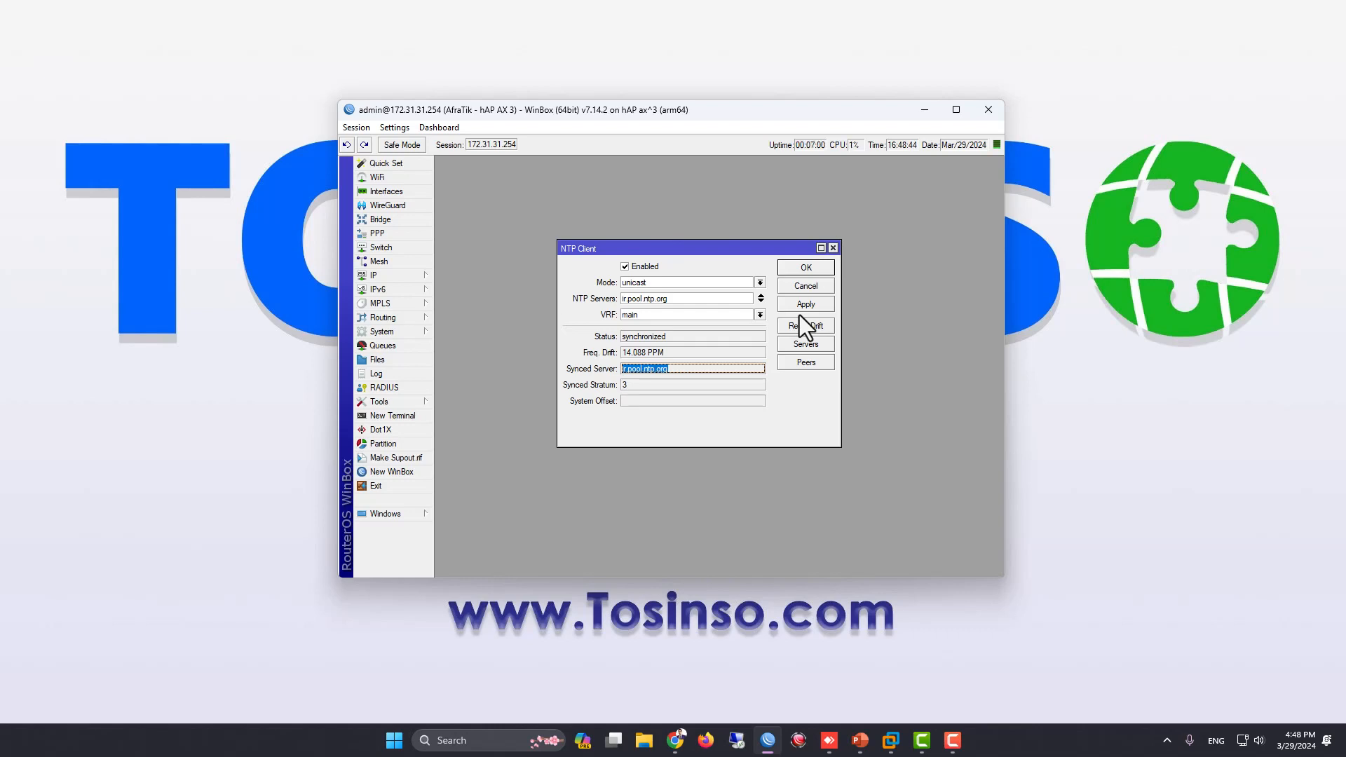
left_click(801, 266)
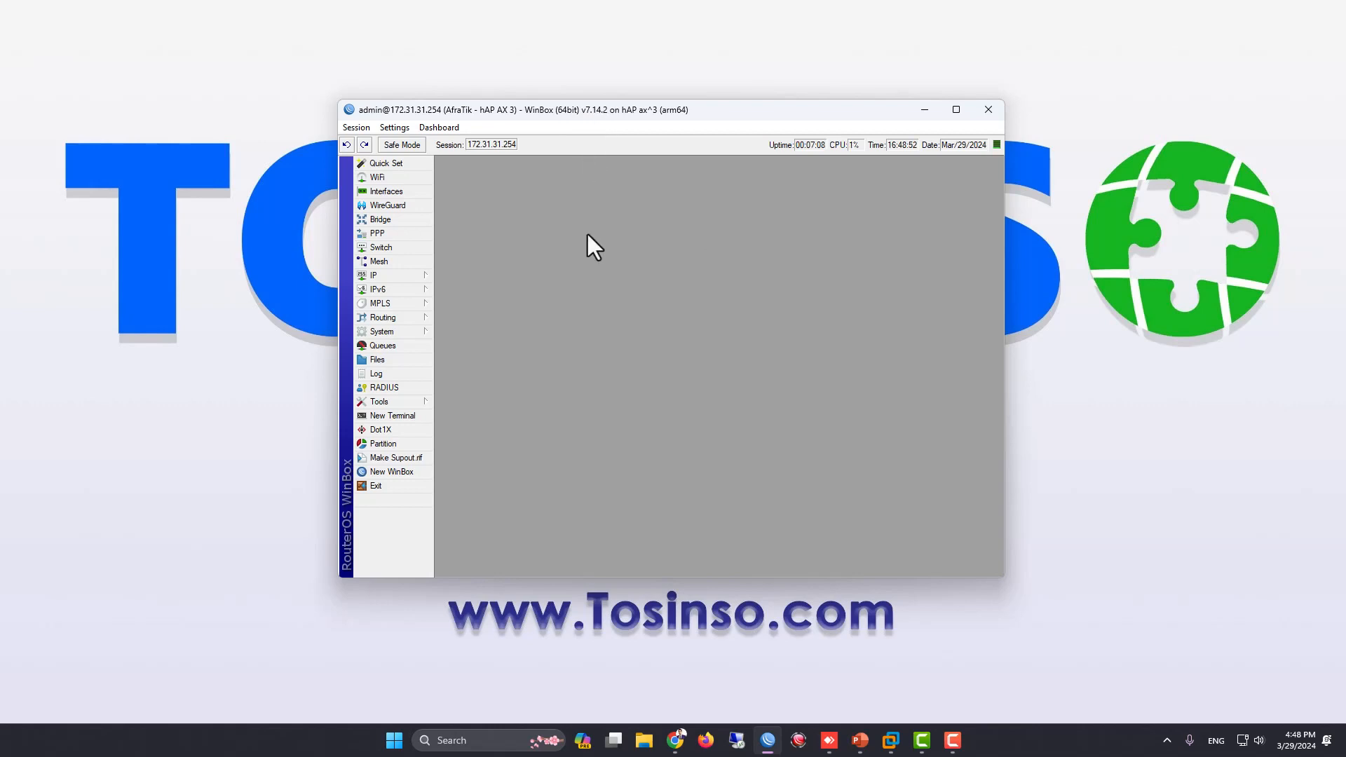
Enable the NTP server on the hAP AX 3 router and save its settings
left_click(418, 335)
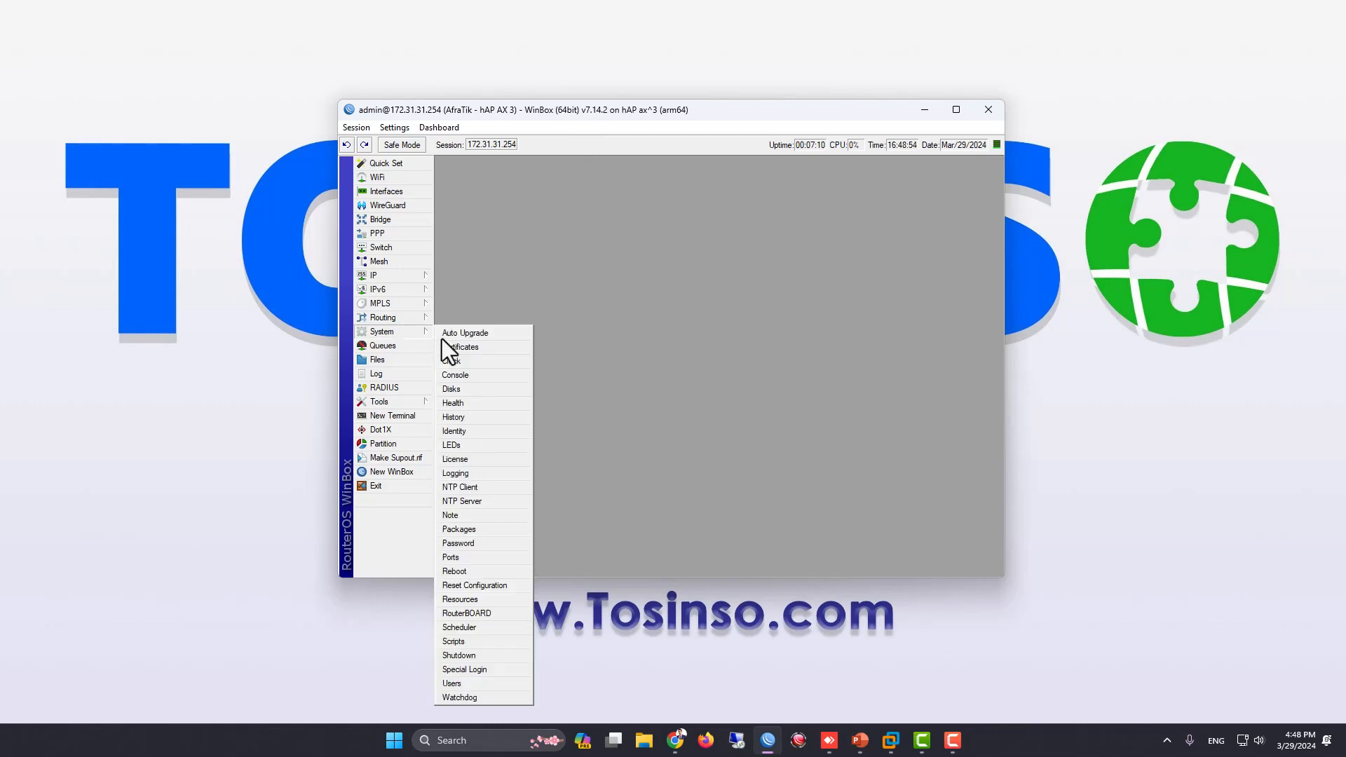
left_click(473, 502)
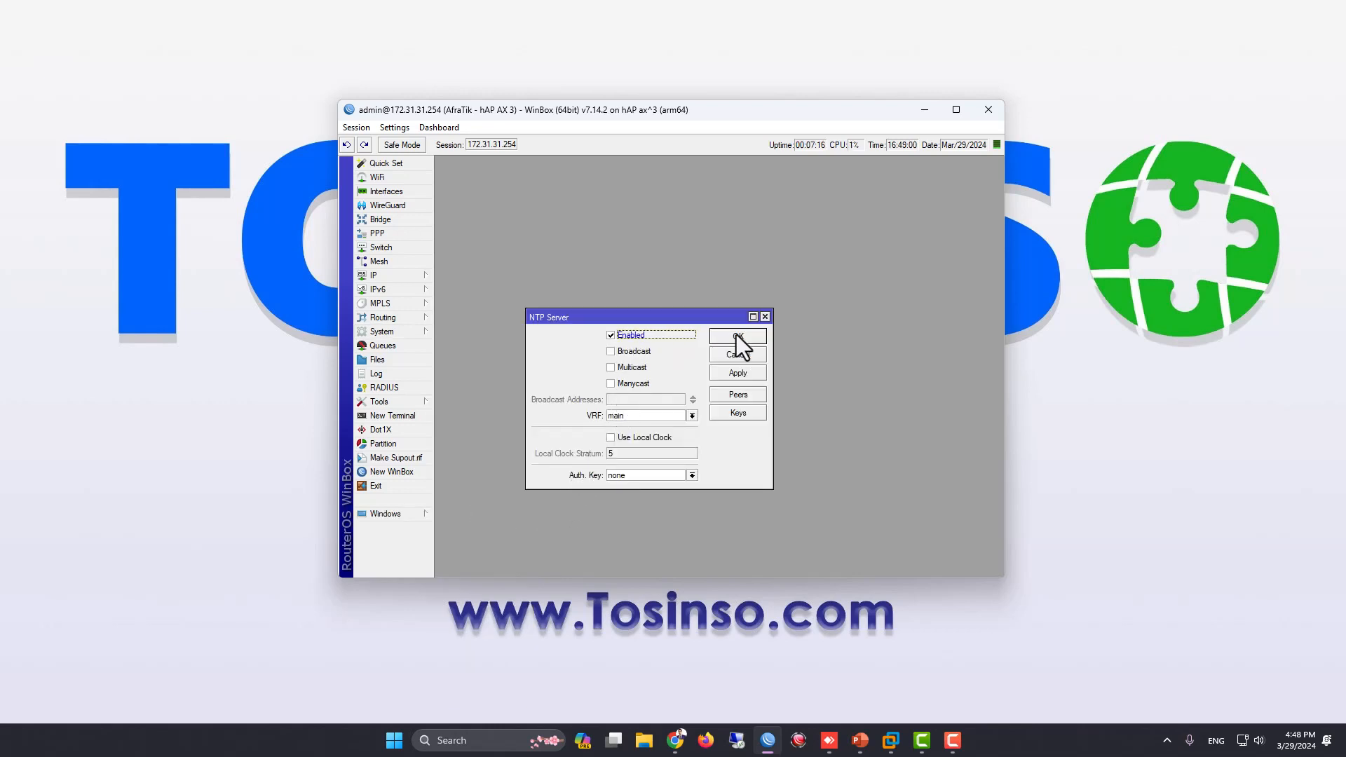
left_click(742, 376)
left_click(729, 334)
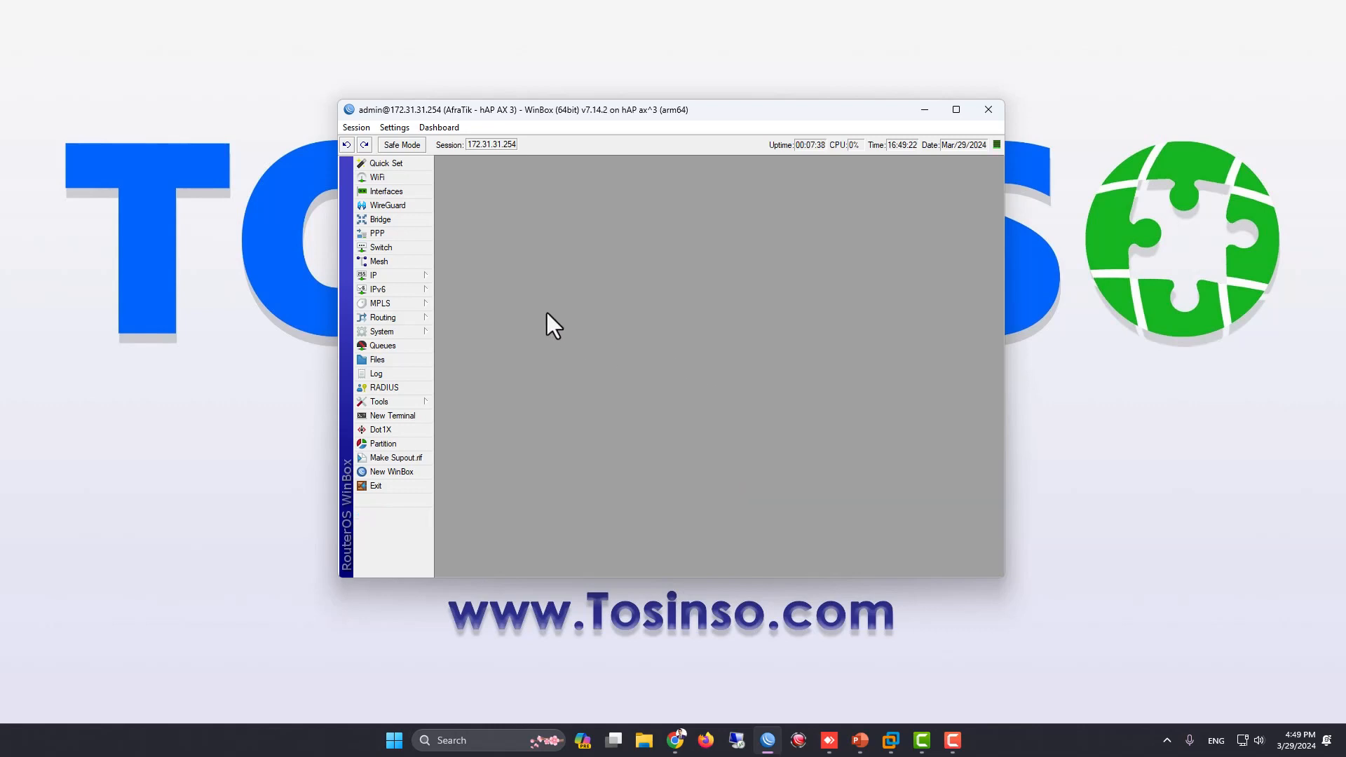
Inspect the NTP server assigned in the DHCP server's 172.31.31.0/24 network, then close the DHCP windows
left_click(419, 277)
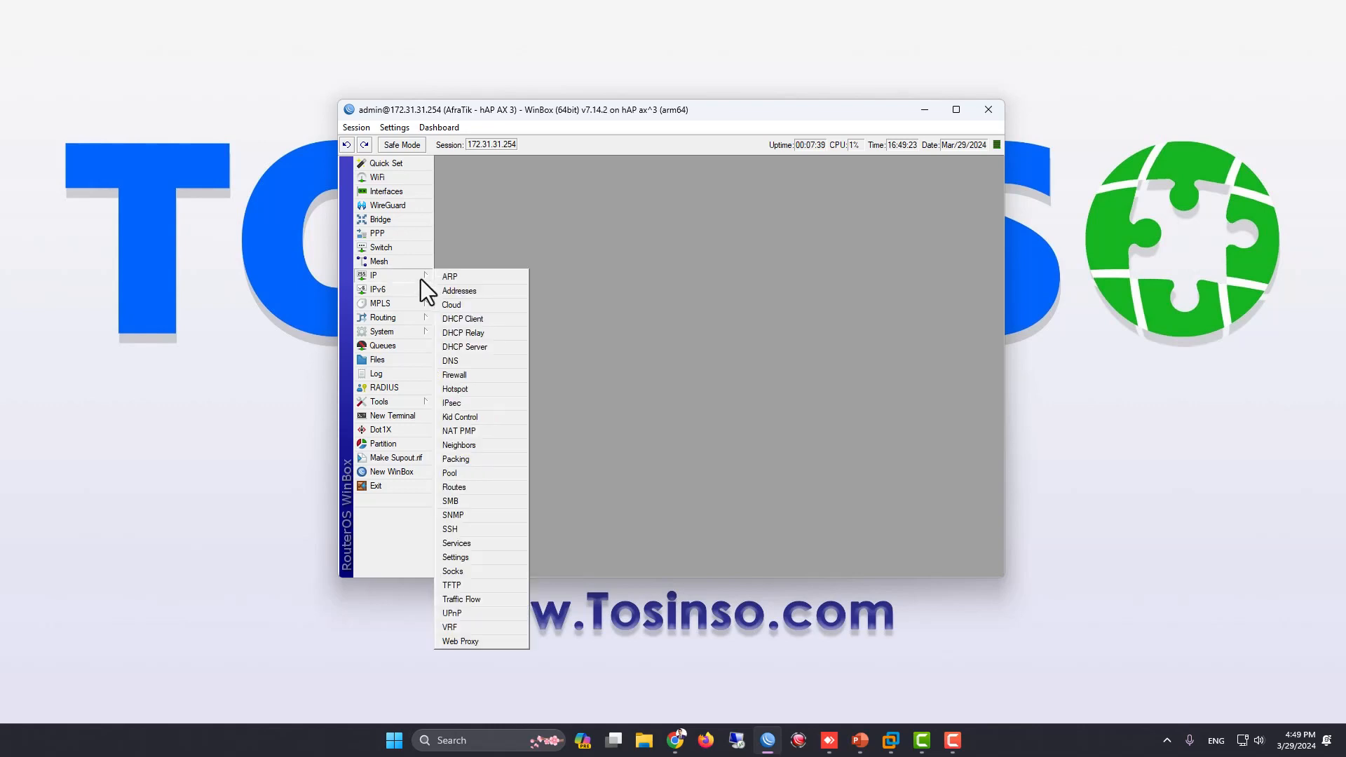
left_click(451, 346)
left_click(482, 230)
left_click(484, 238)
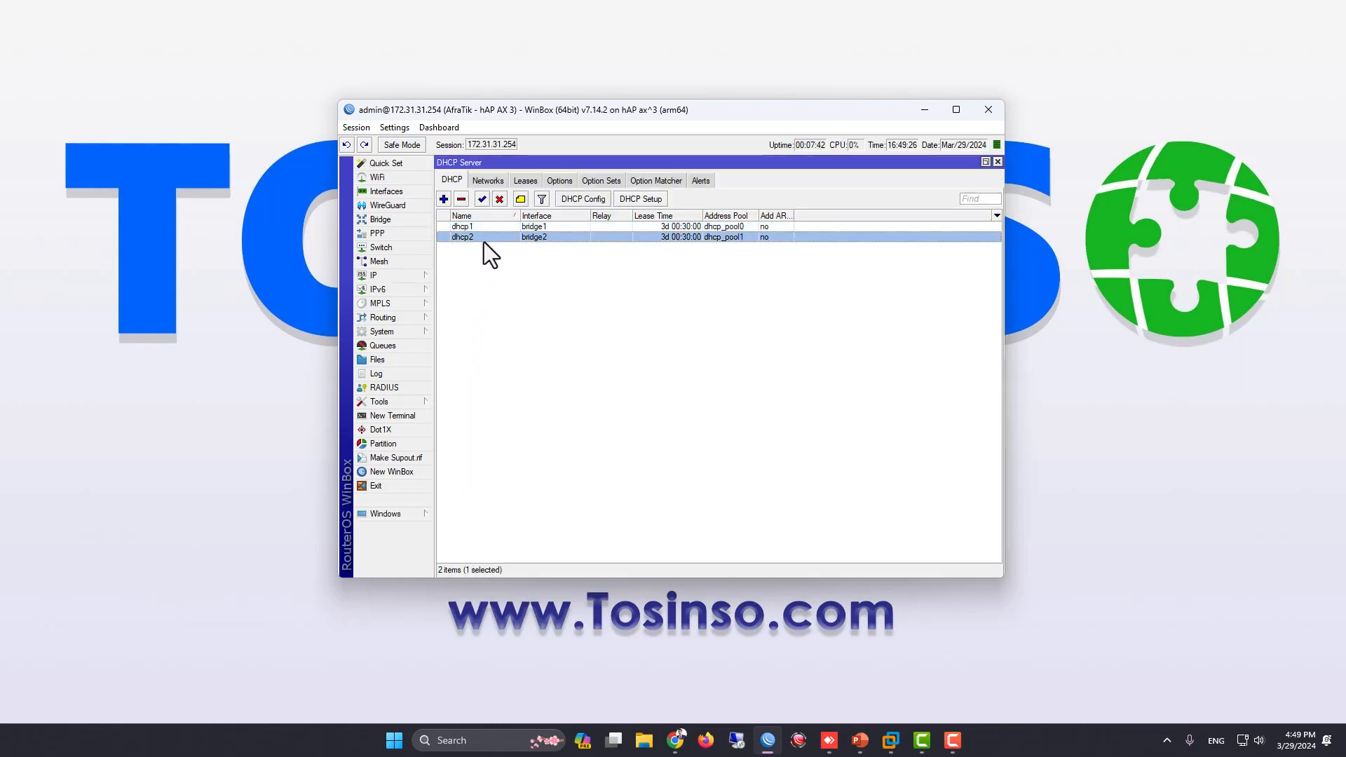
left_click(487, 182)
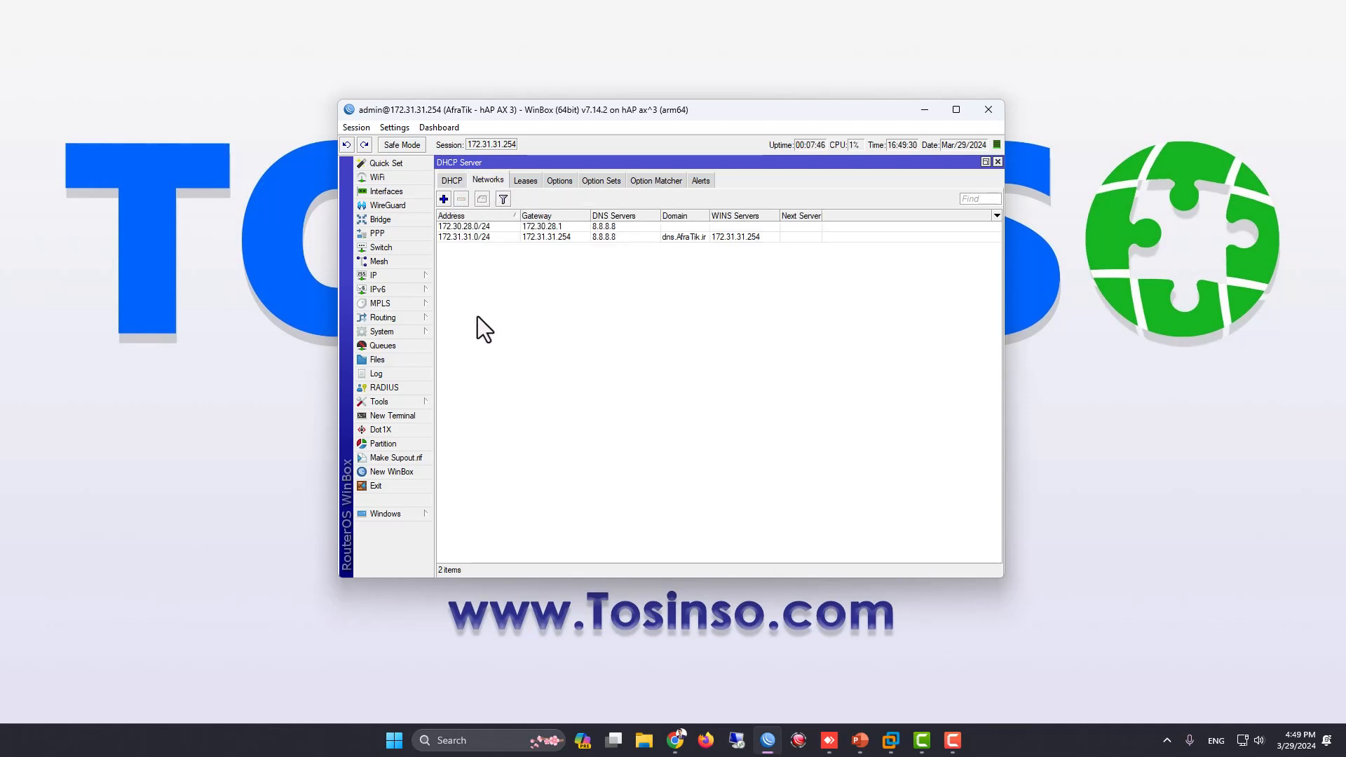
double_click(462, 238)
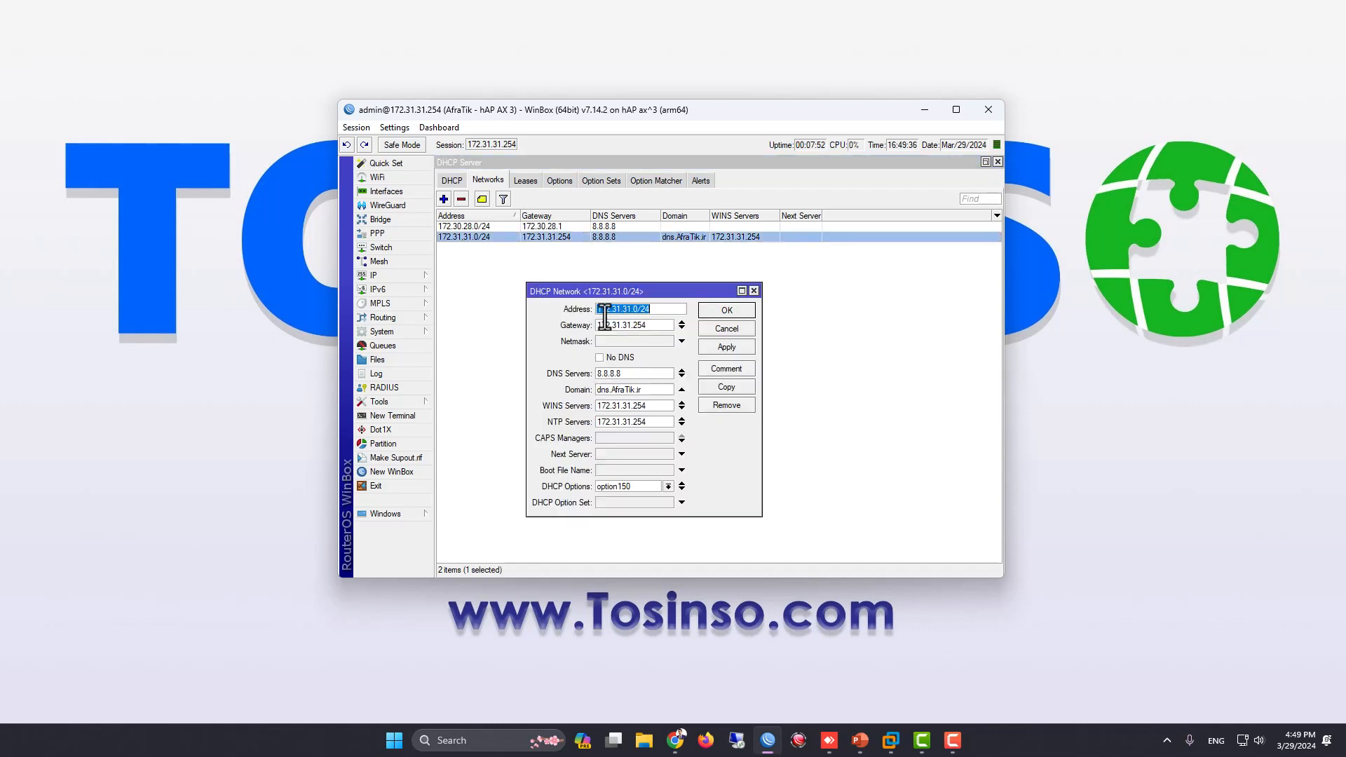
double_click(641, 422)
key("ctrl+c")
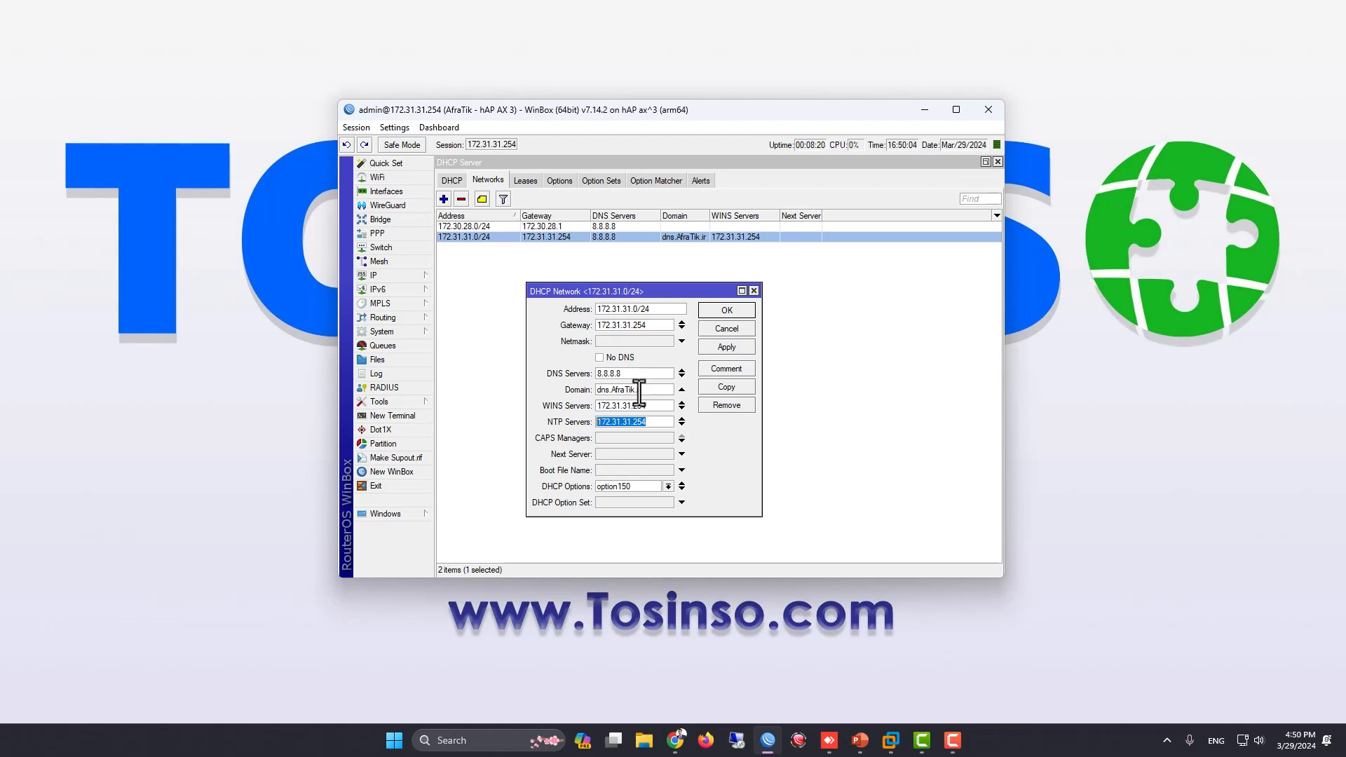
left_click(726, 309)
key("Escape")
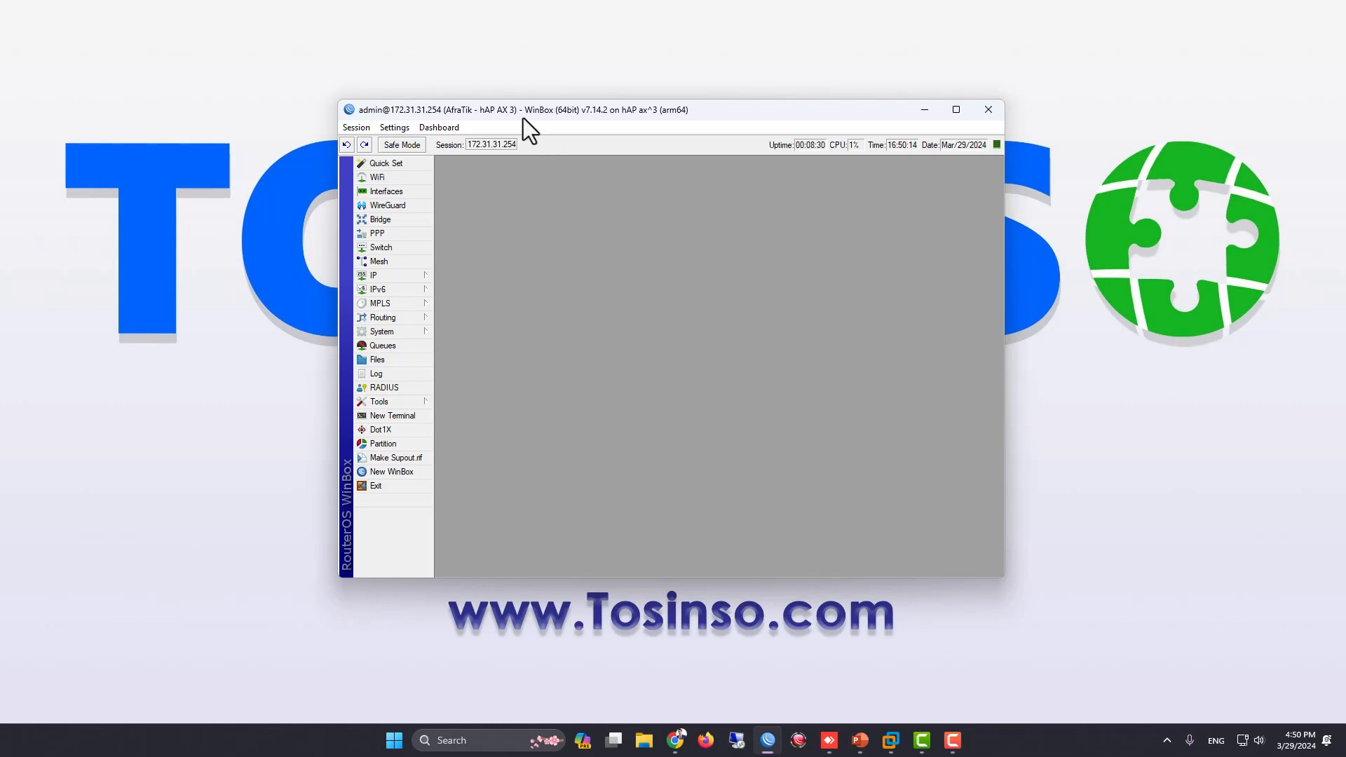
Arrange the hAP AX 3 and x86 router WinBox windows so that both are visible on the desktop
left_click_drag(518, 116, 831, 74)
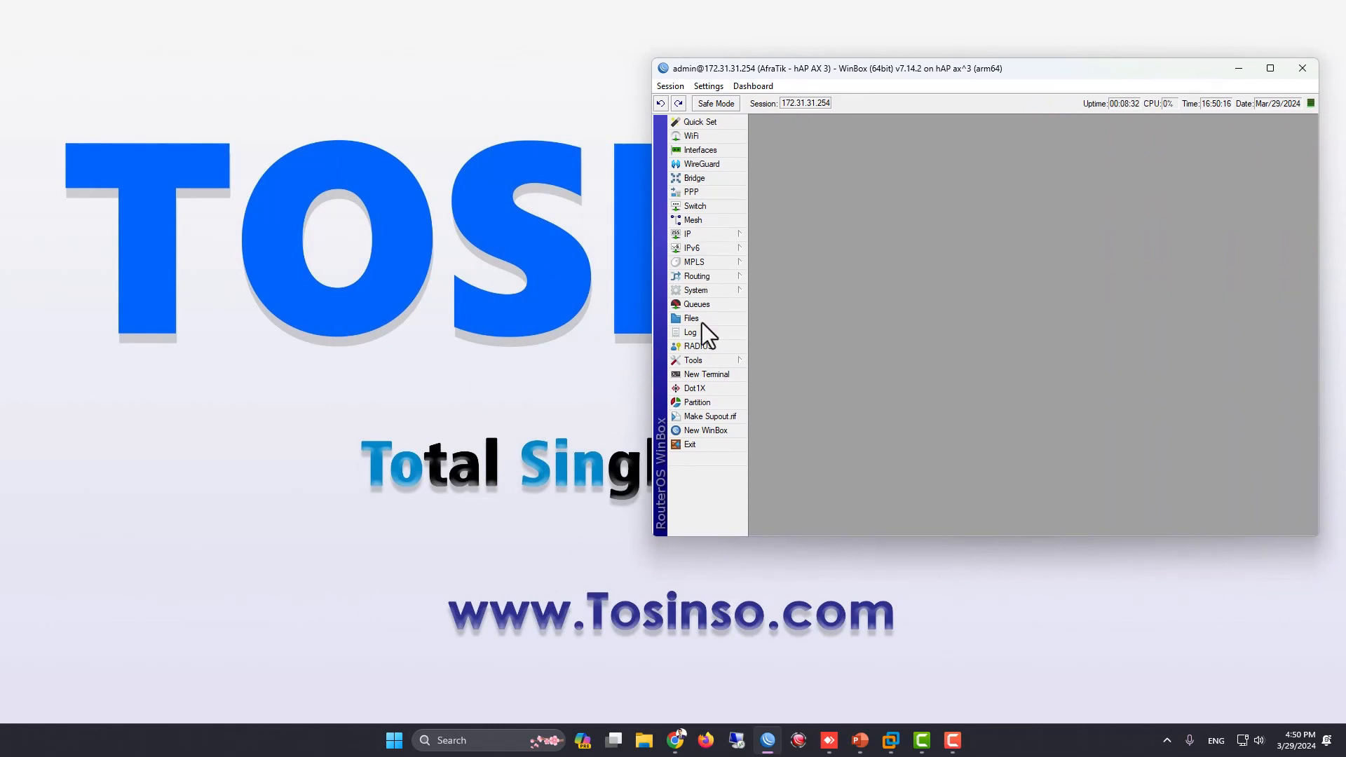
mouse_move(520, 158)
left_mouse_down()
mouse_move(541, 174)
mouse_move(520, 158)
left_mouse_up()
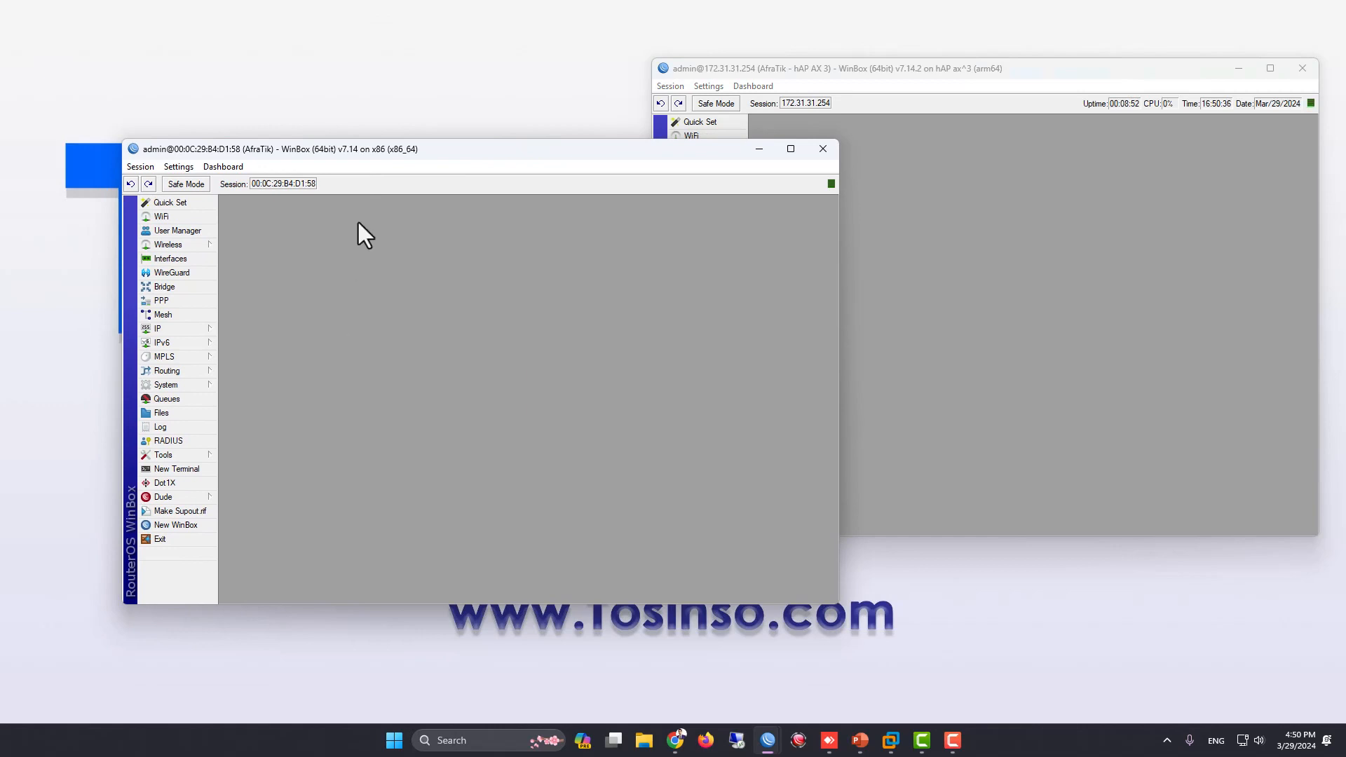
left_click_drag(363, 158, 389, 175)
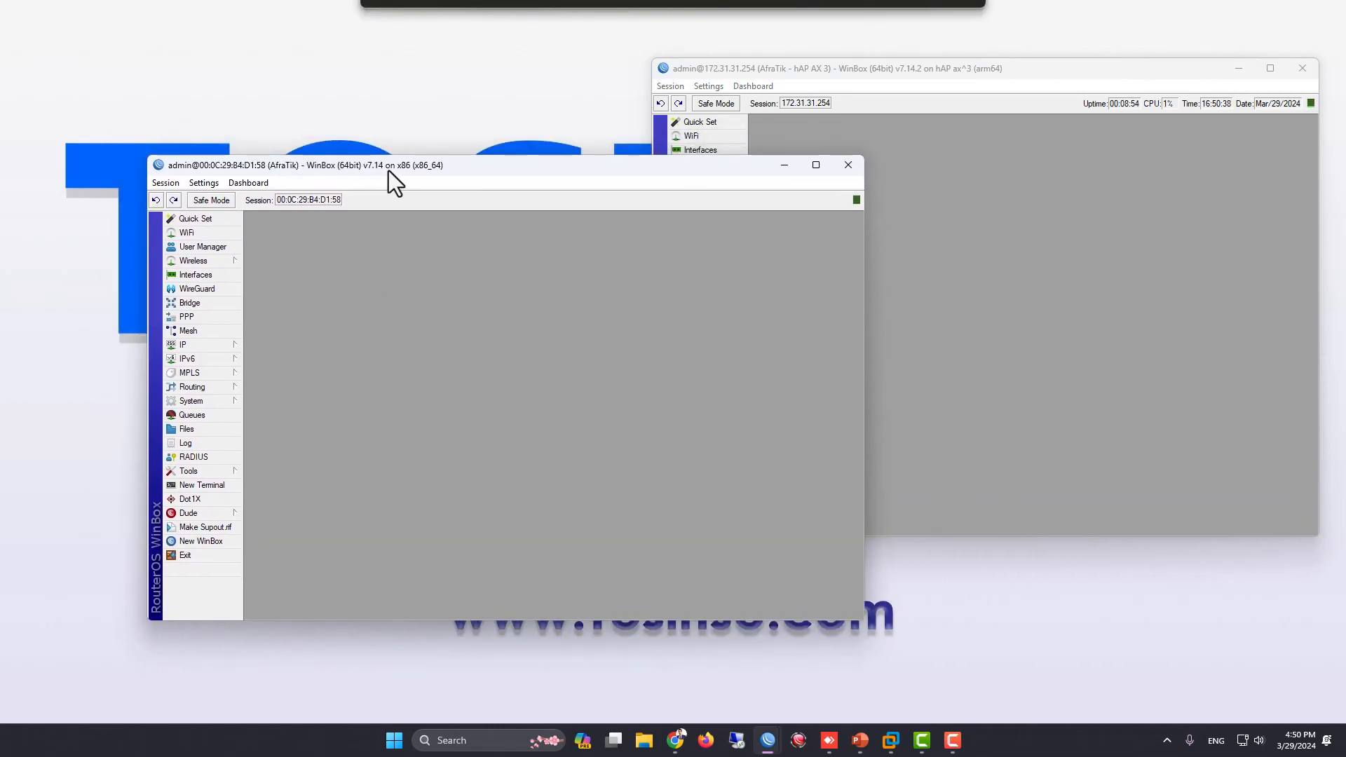
left_click_drag(960, 70, 965, 72)
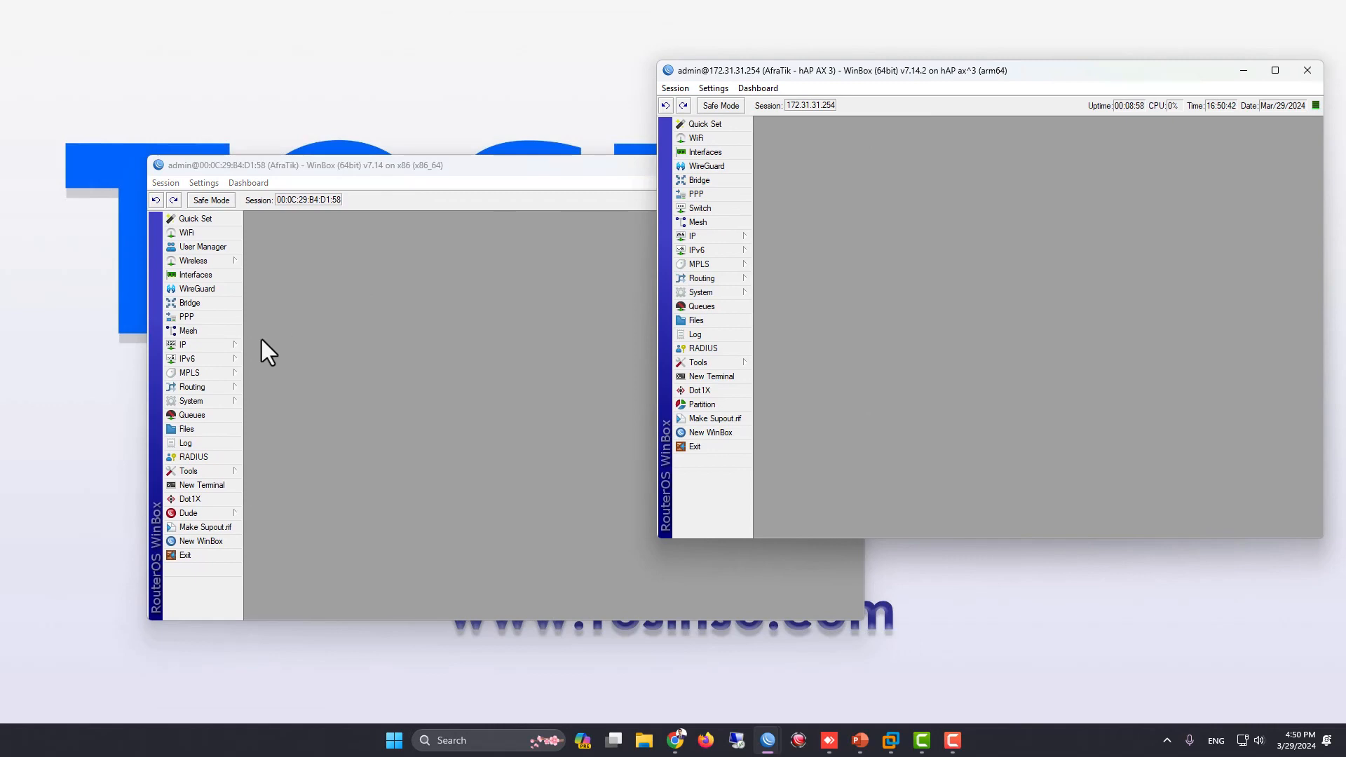
Enable the NTP client on the x86 router and enter the hAP AX 3 address 172.31.31.254 as its NTP server
left_click(237, 400)
left_click(269, 505)
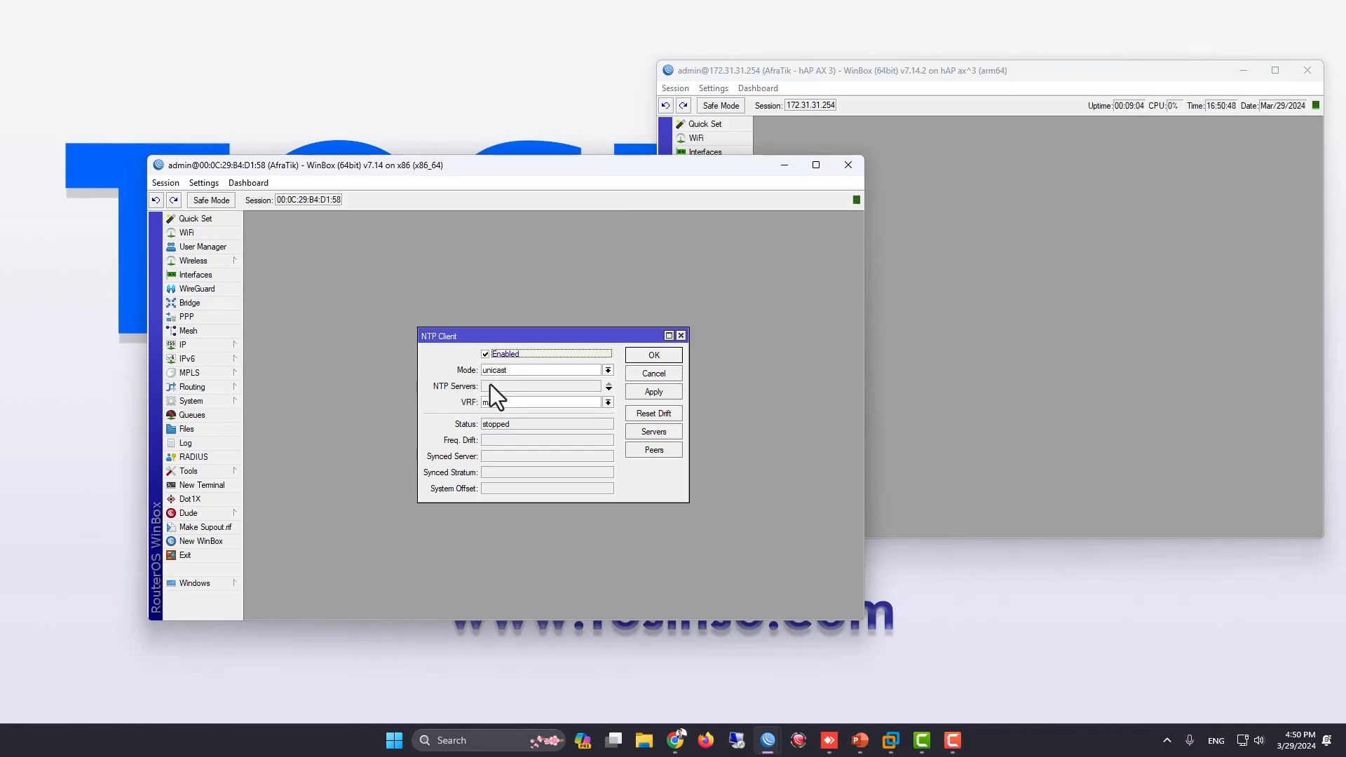
left_click(490, 384)
left_click(797, 106)
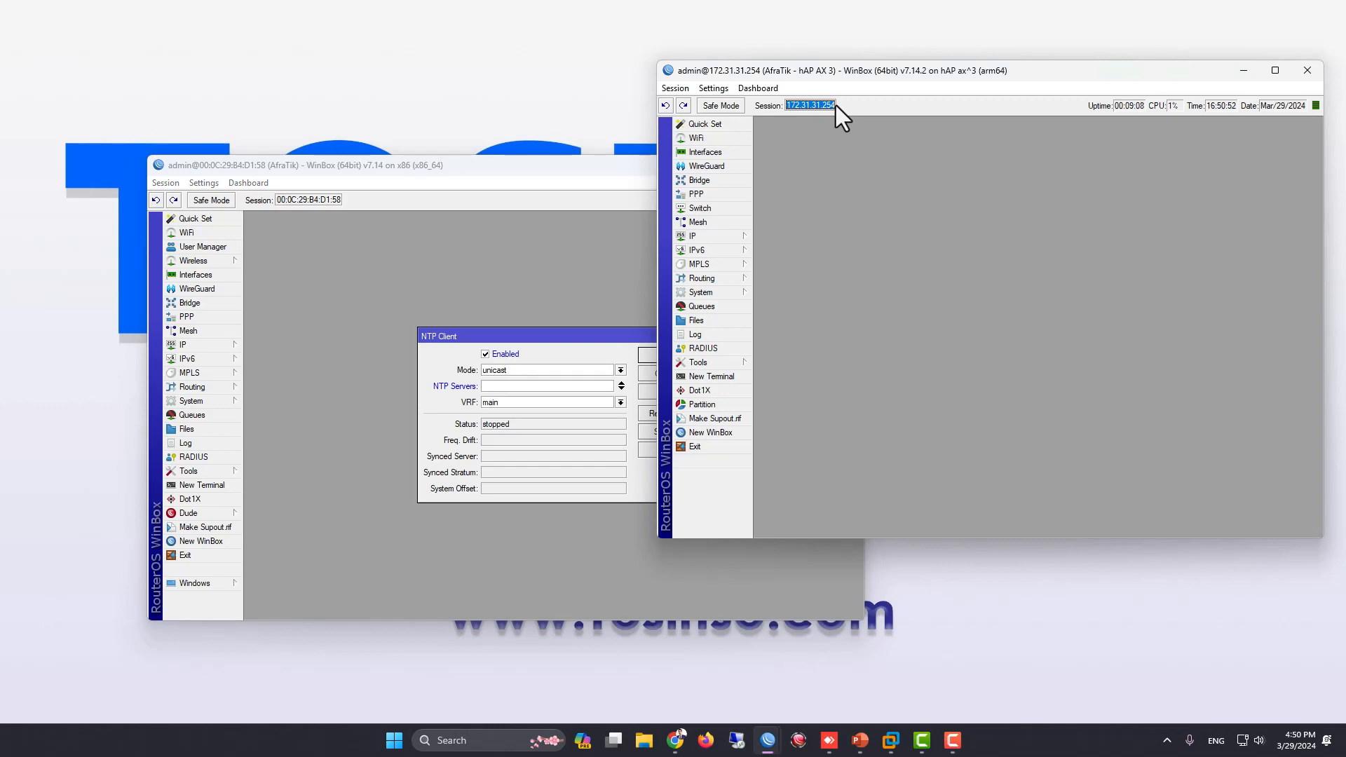
left_click(529, 382)
key("ctrl+v")
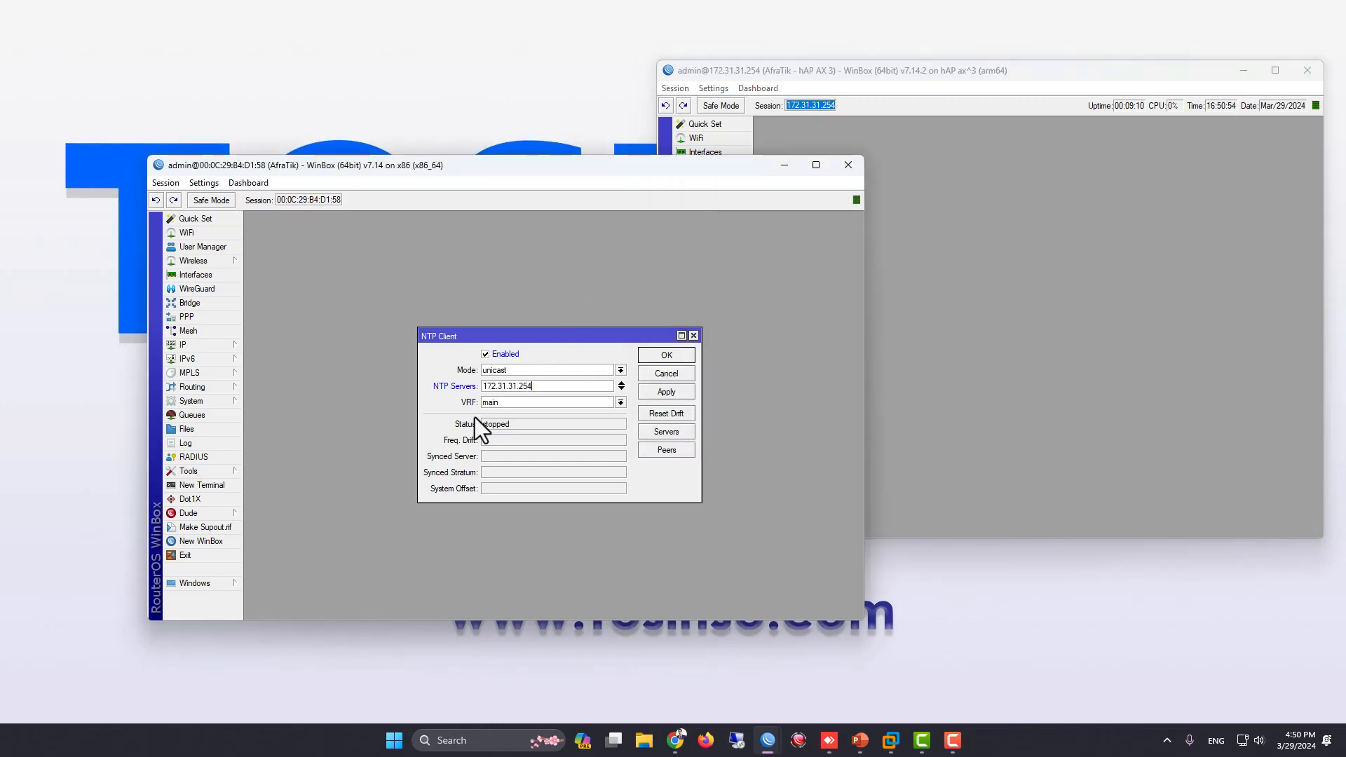
Ping 172.31.31.254 from the x86 router to test reachability, then stop and close the ping tool
left_click(237, 470)
left_click(281, 559)
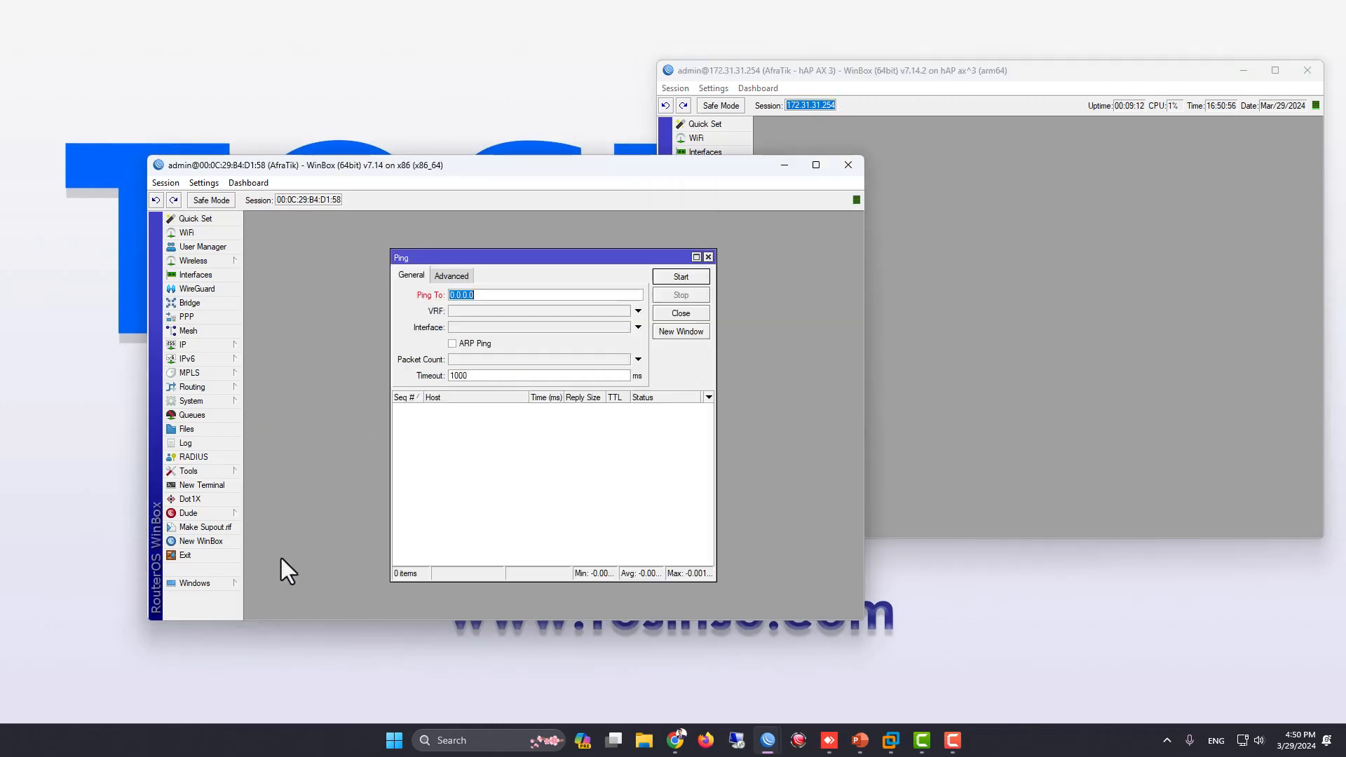
key("ctrl+v")
key("Return")
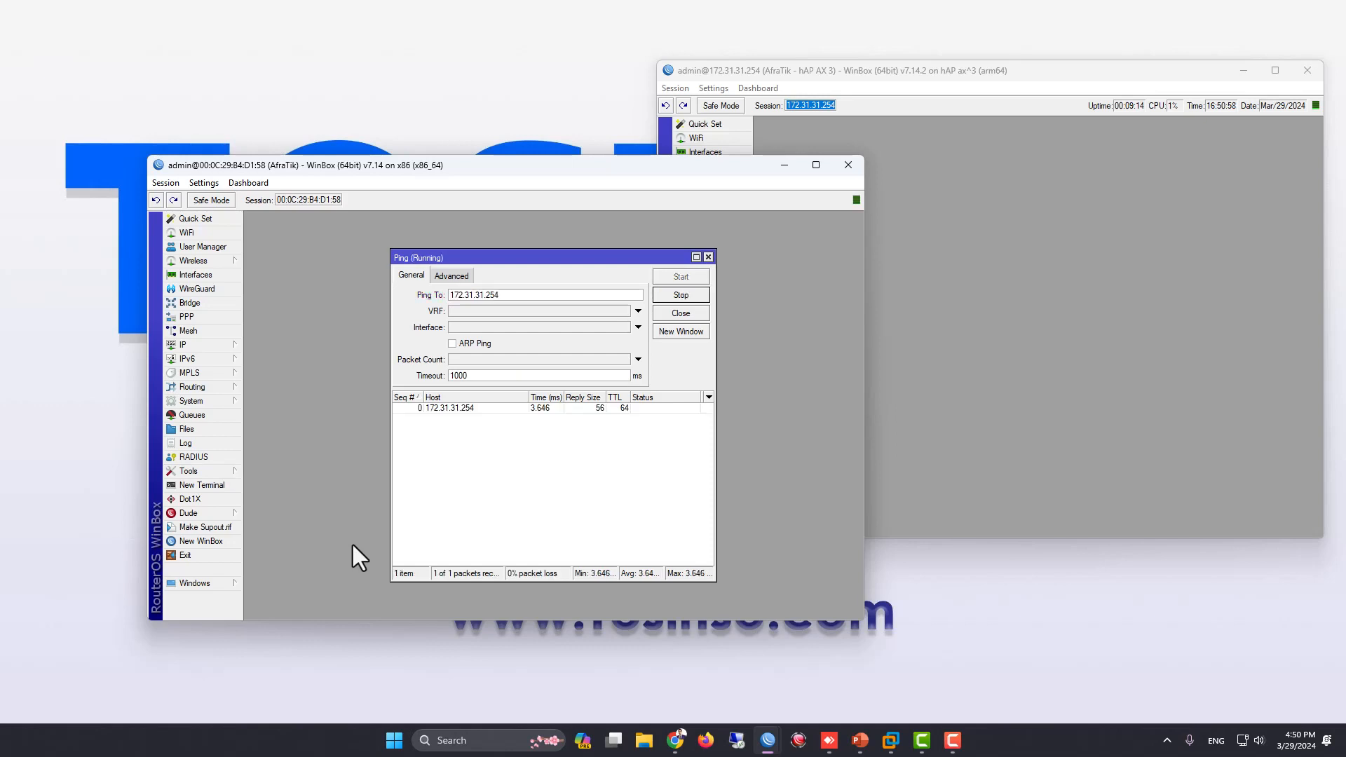
left_click(676, 295)
left_click(681, 313)
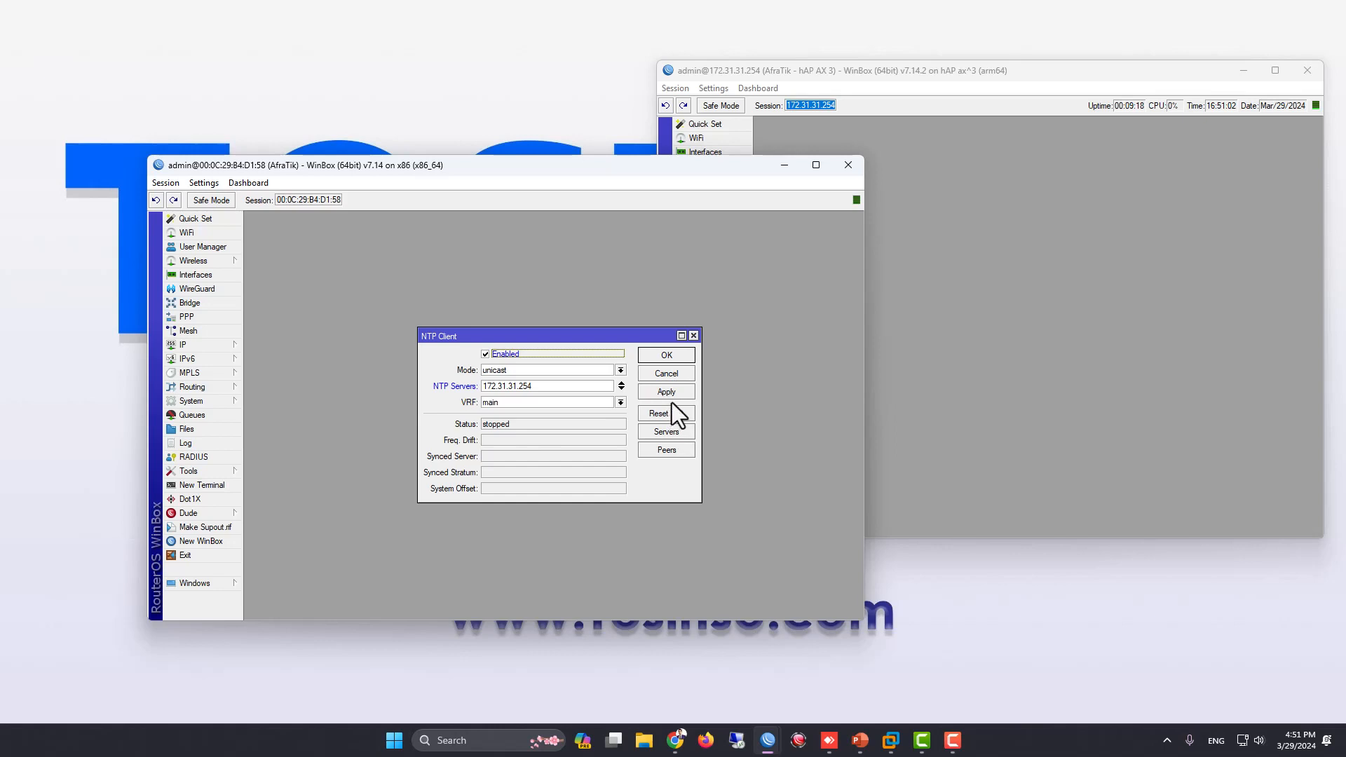
Apply the NTP client settings on the x86 router and bring the hAP AX 3 window to the front
left_click(671, 397)
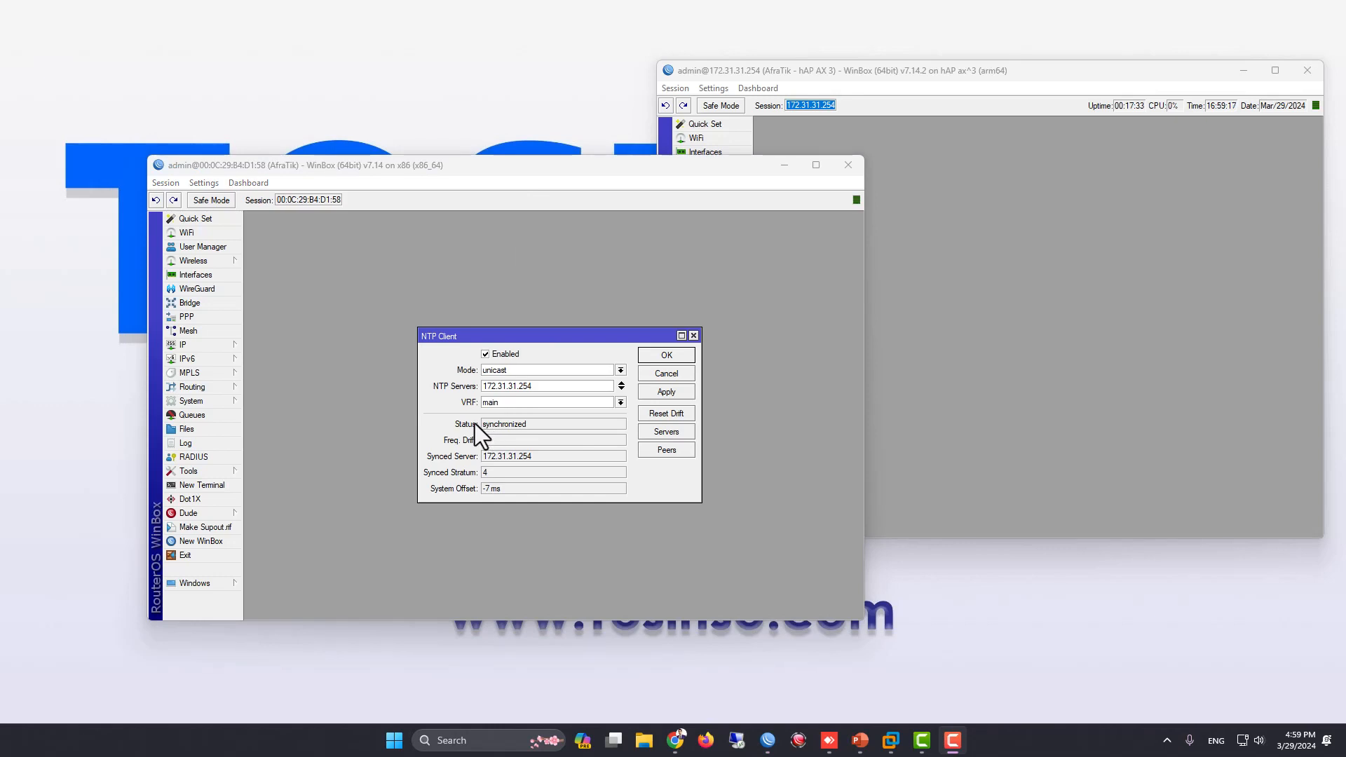
left_click(792, 74)
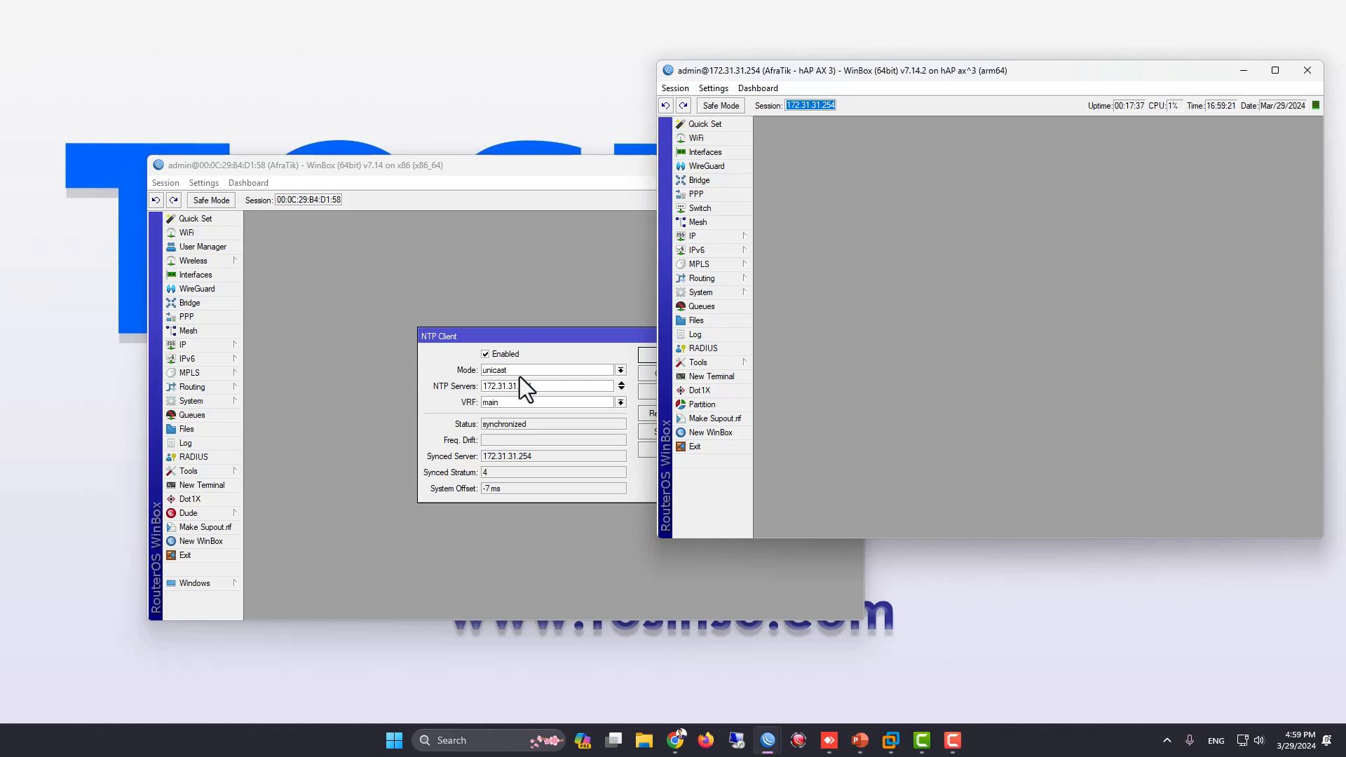
Bring the x86 router window to the front and add the date and time read-outs to its status bar
left_click(522, 424)
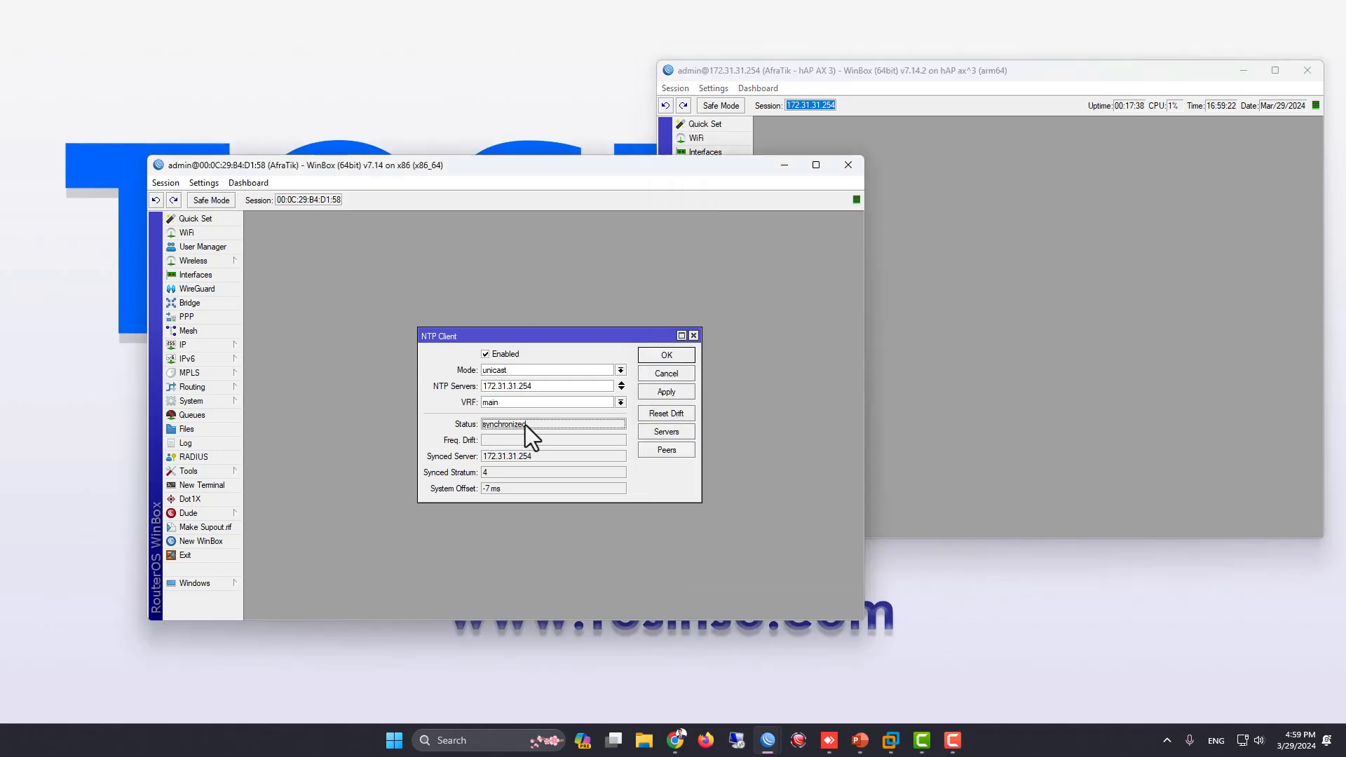
right_click(721, 204)
left_click(757, 234)
right_click(731, 204)
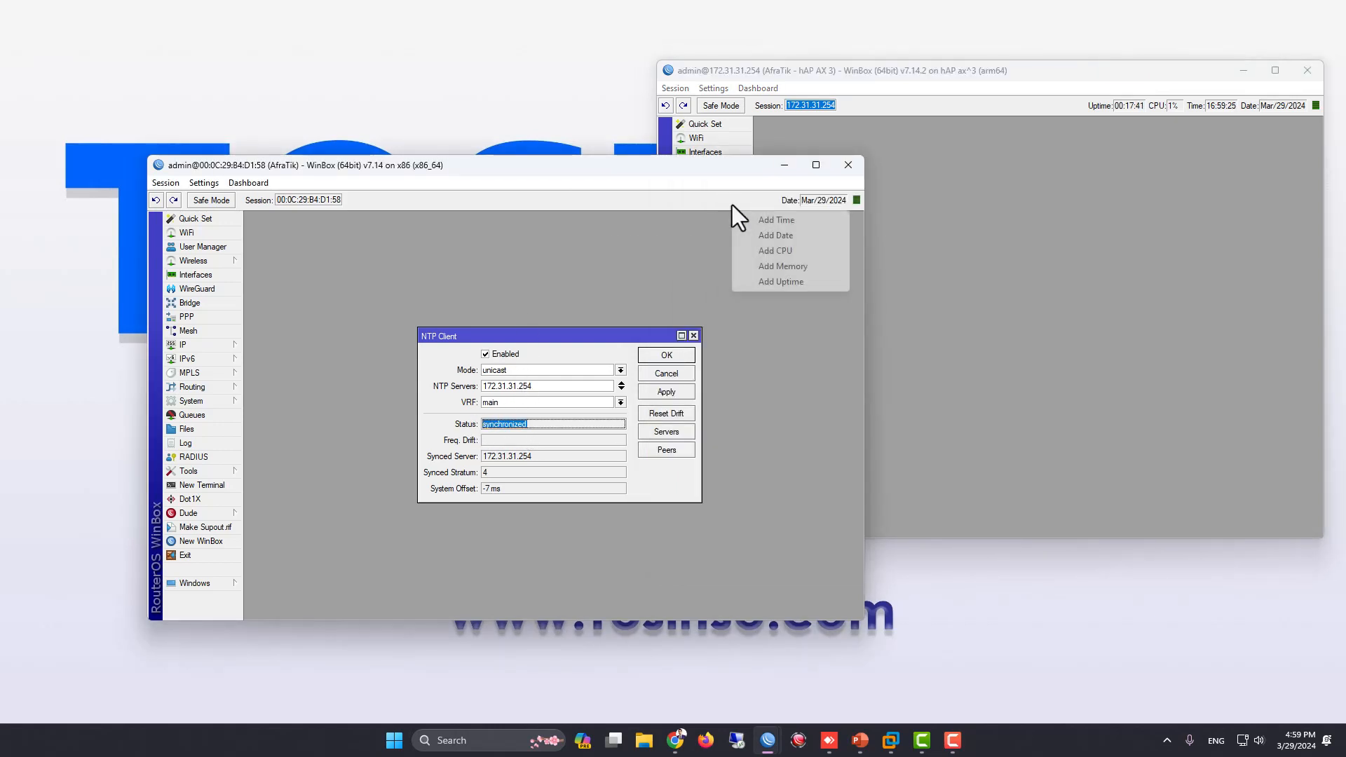
left_click(775, 220)
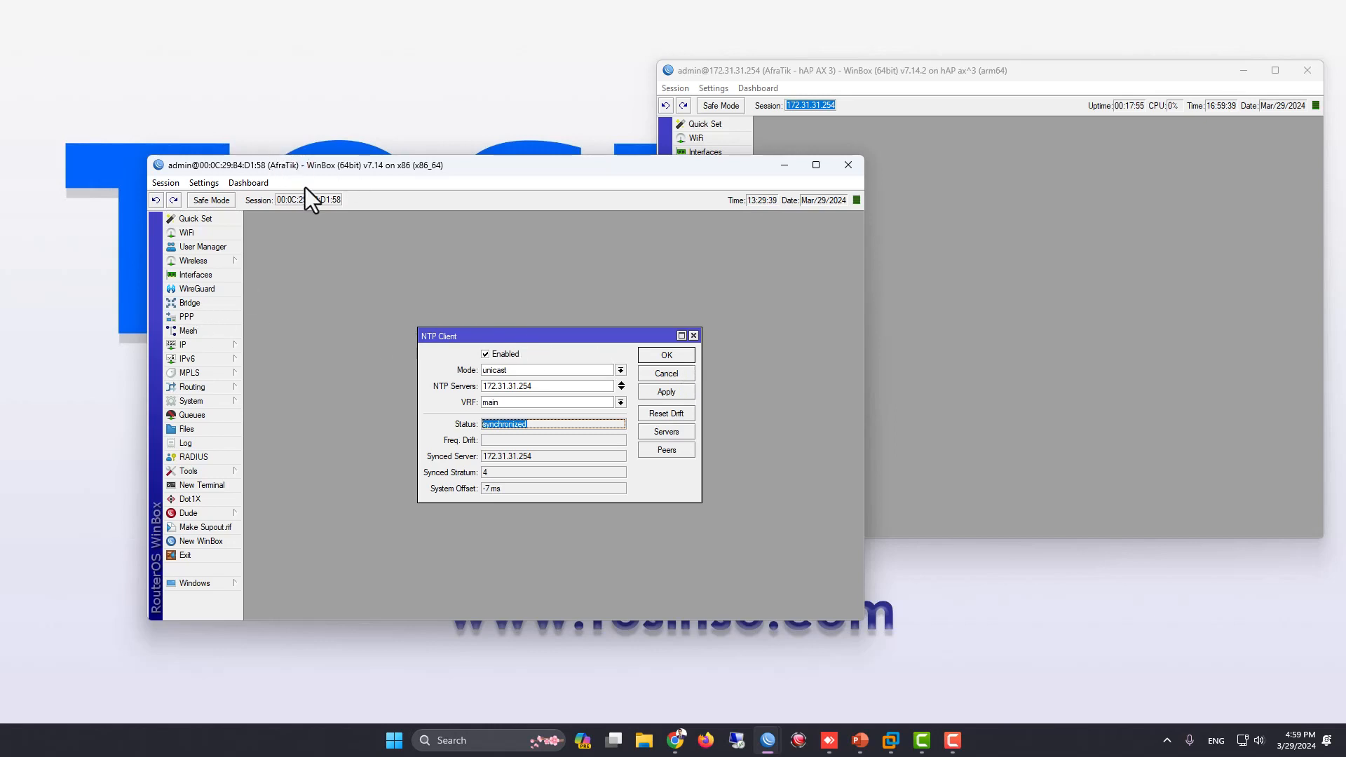
Set the x86 router's clock time zone to Asia/Tehran, then apply and close the clock settings
mouse_move(315, 165)
left_mouse_down()
mouse_move(323, 183)
mouse_move(301, 158)
left_mouse_up()
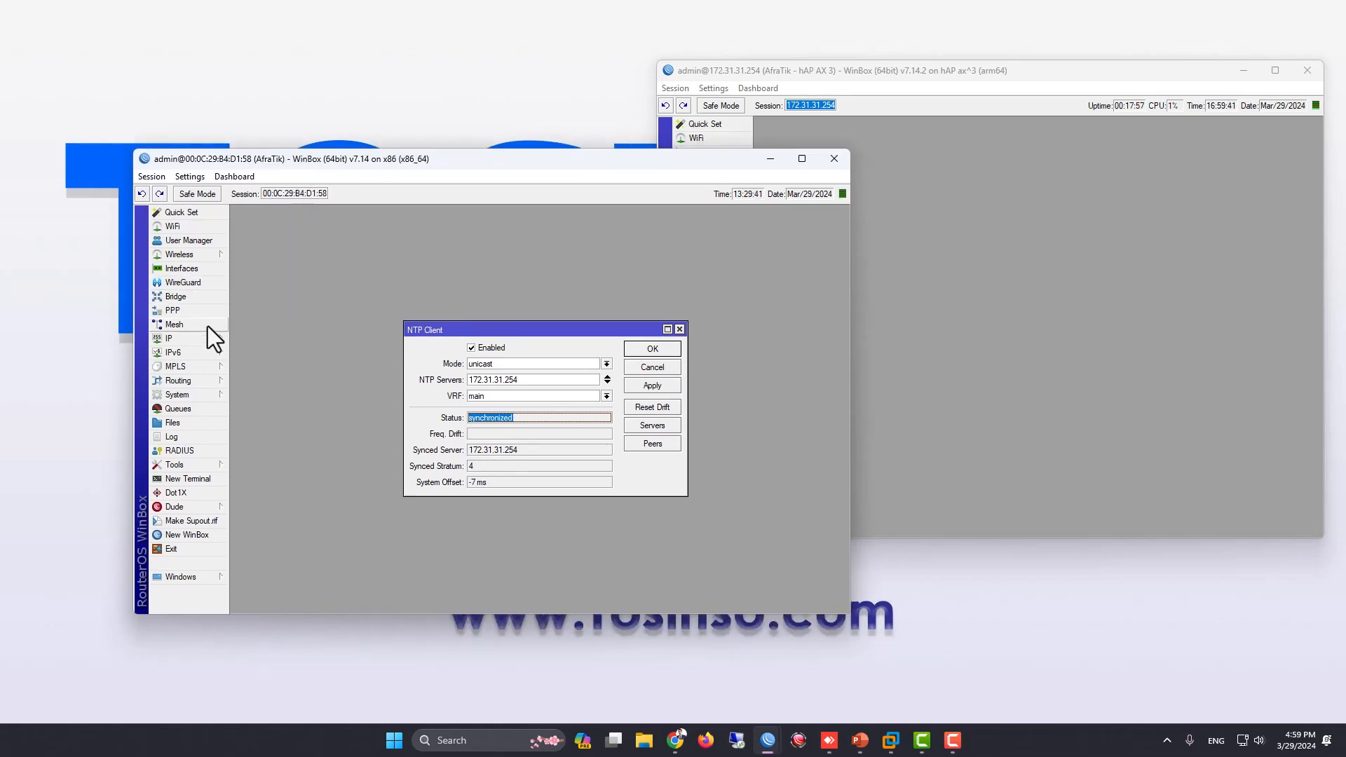
left_click(197, 393)
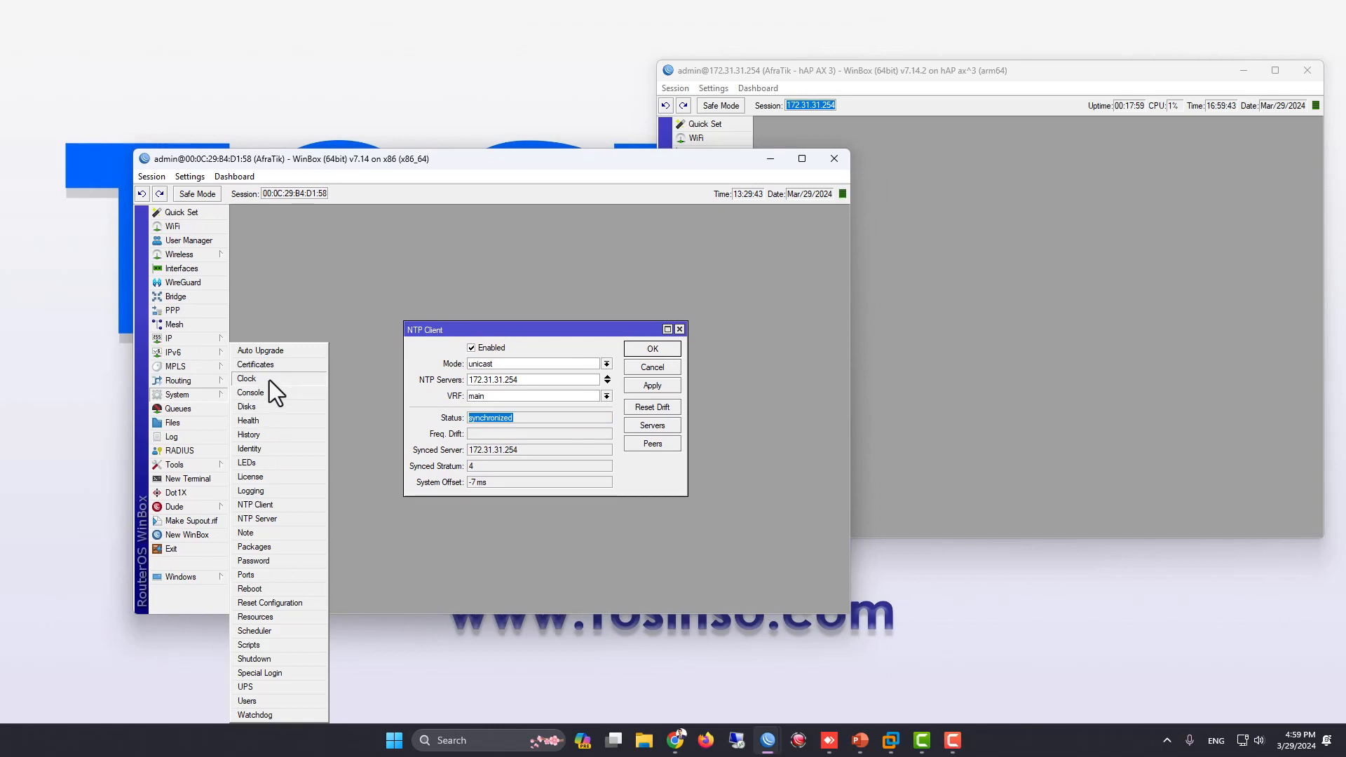
left_click(269, 380)
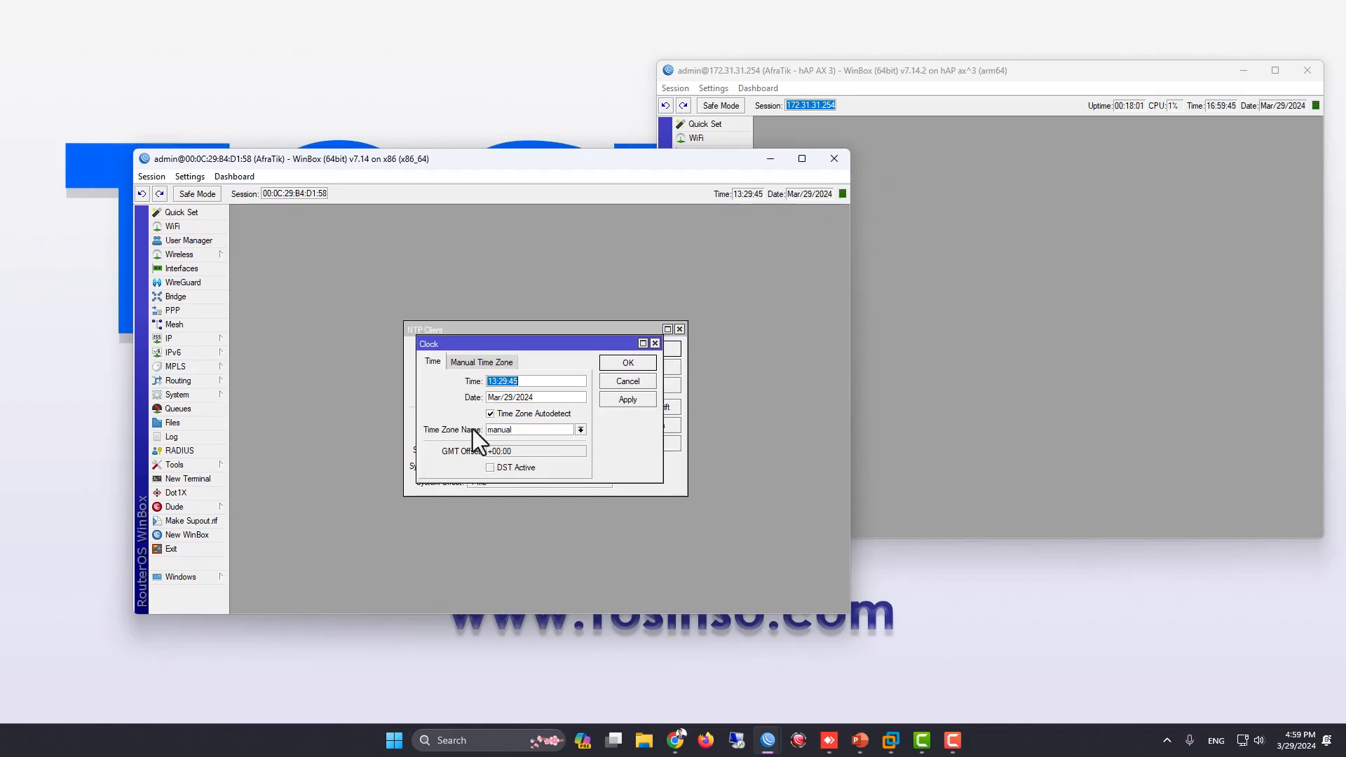
left_click(581, 430)
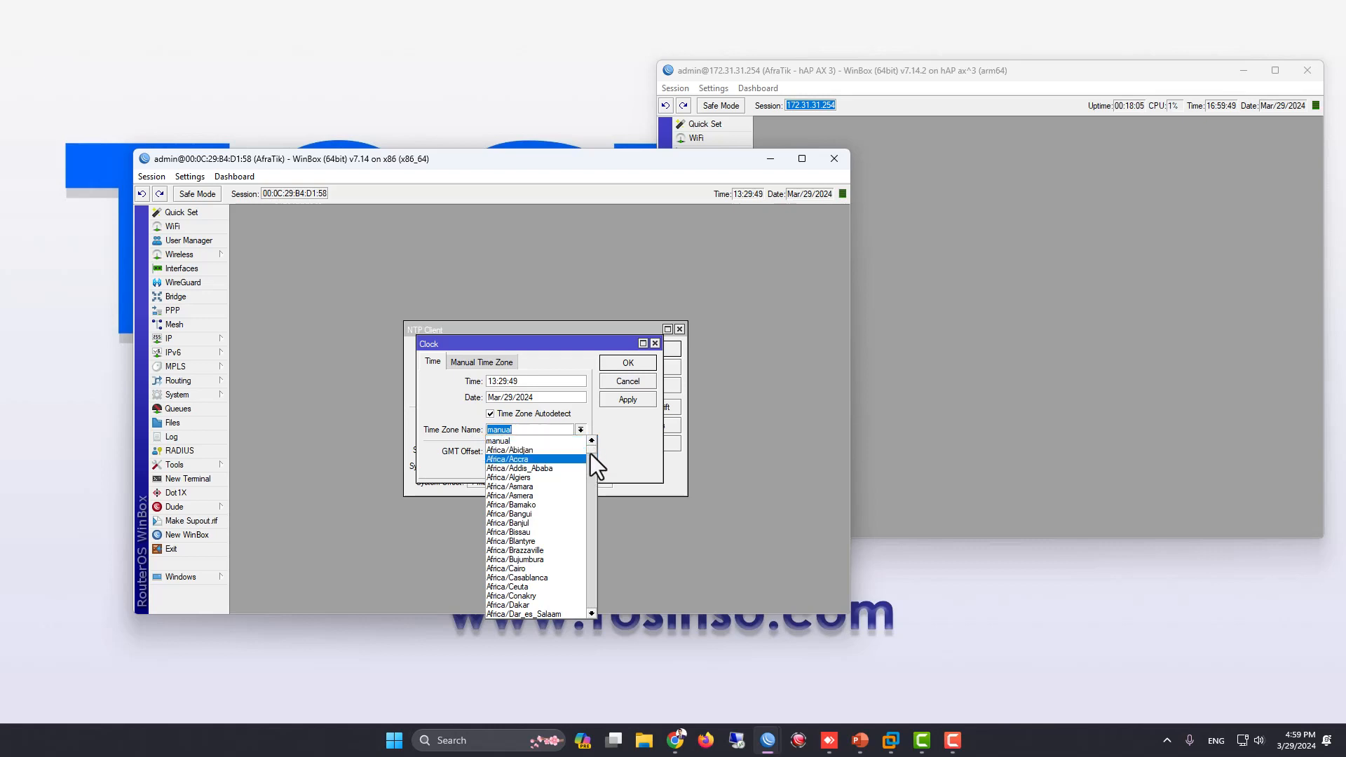
left_click_drag(590, 453, 594, 494)
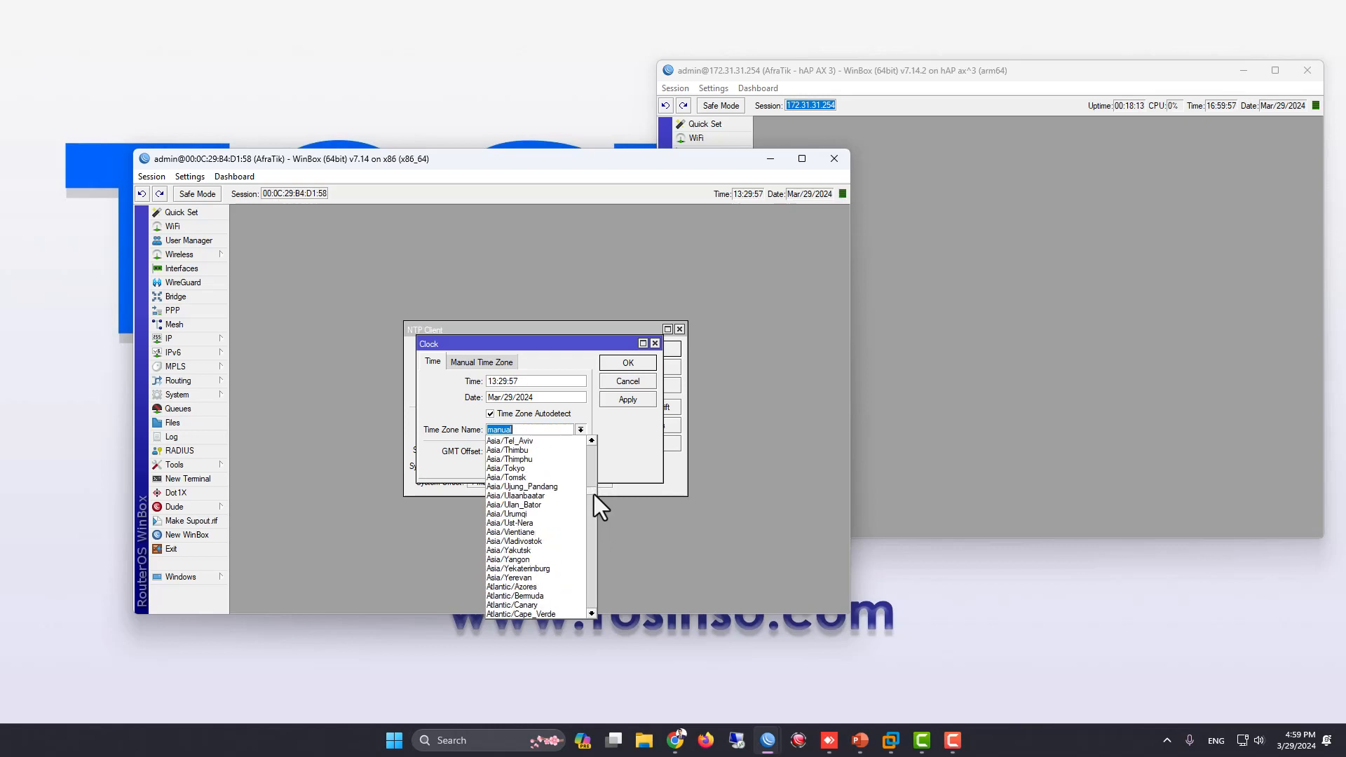
scroll(555, 504, "up", 1)
left_click(528, 441)
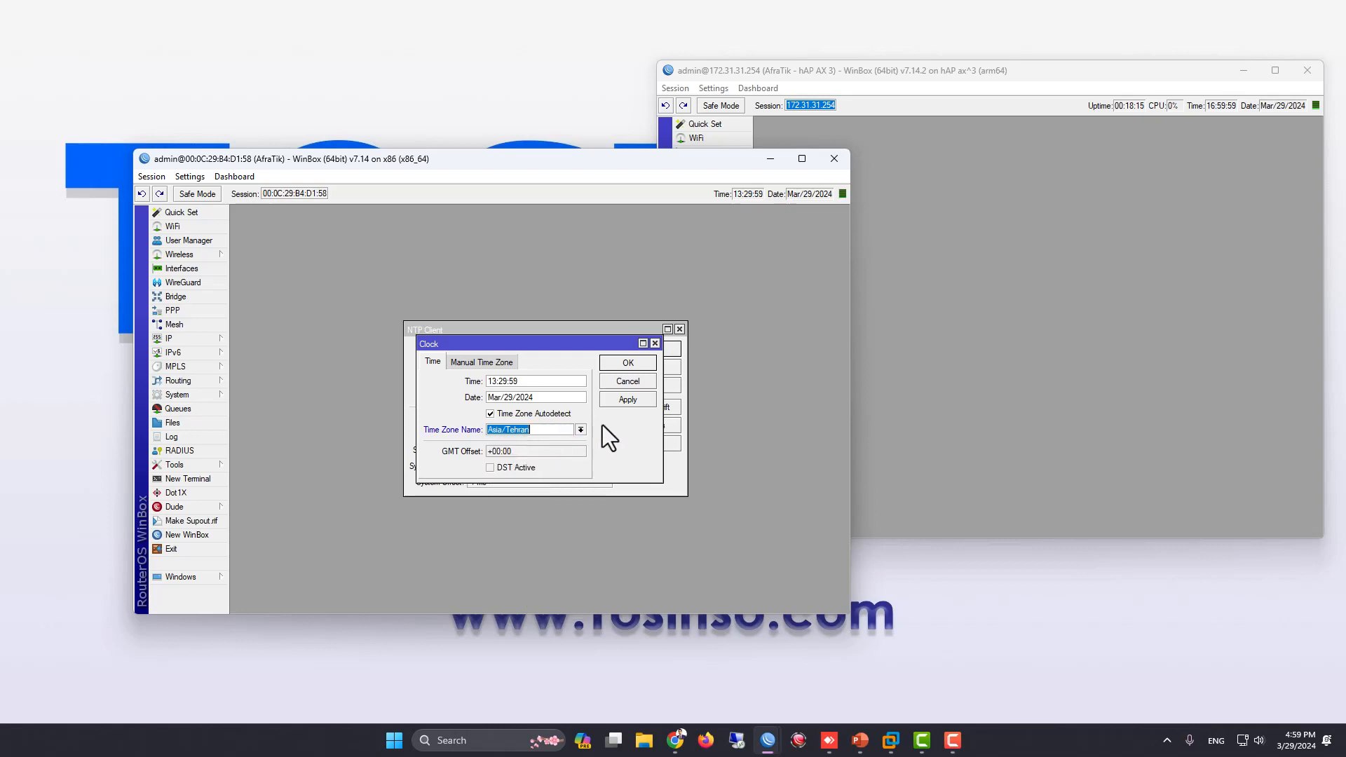
left_click(621, 400)
left_click(627, 363)
Reposition the x86 router window beside the hAP AX 3 window and compare the clocks of both routers
left_click_drag(691, 162, 1155, 129)
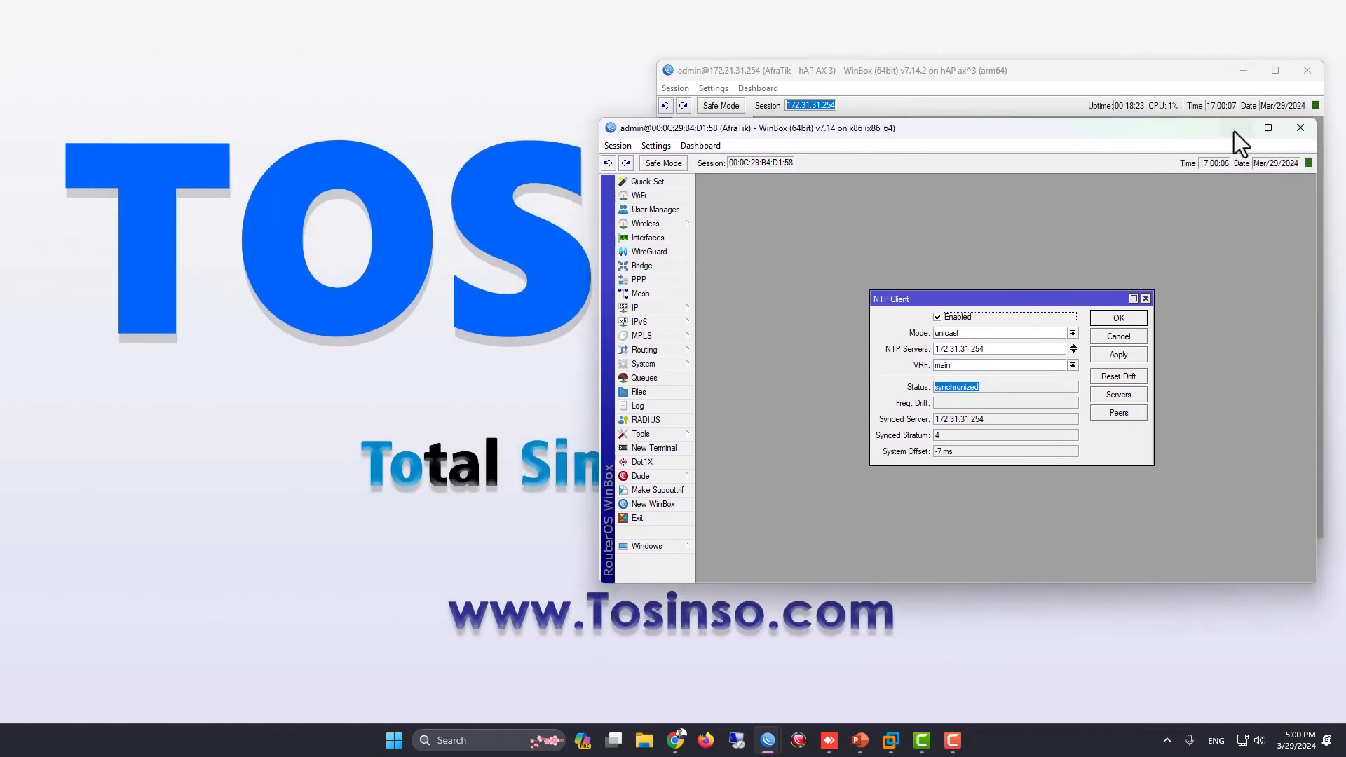
left_click_drag(1181, 121, 871, 157)
left_click_drag(976, 165, 415, 206)
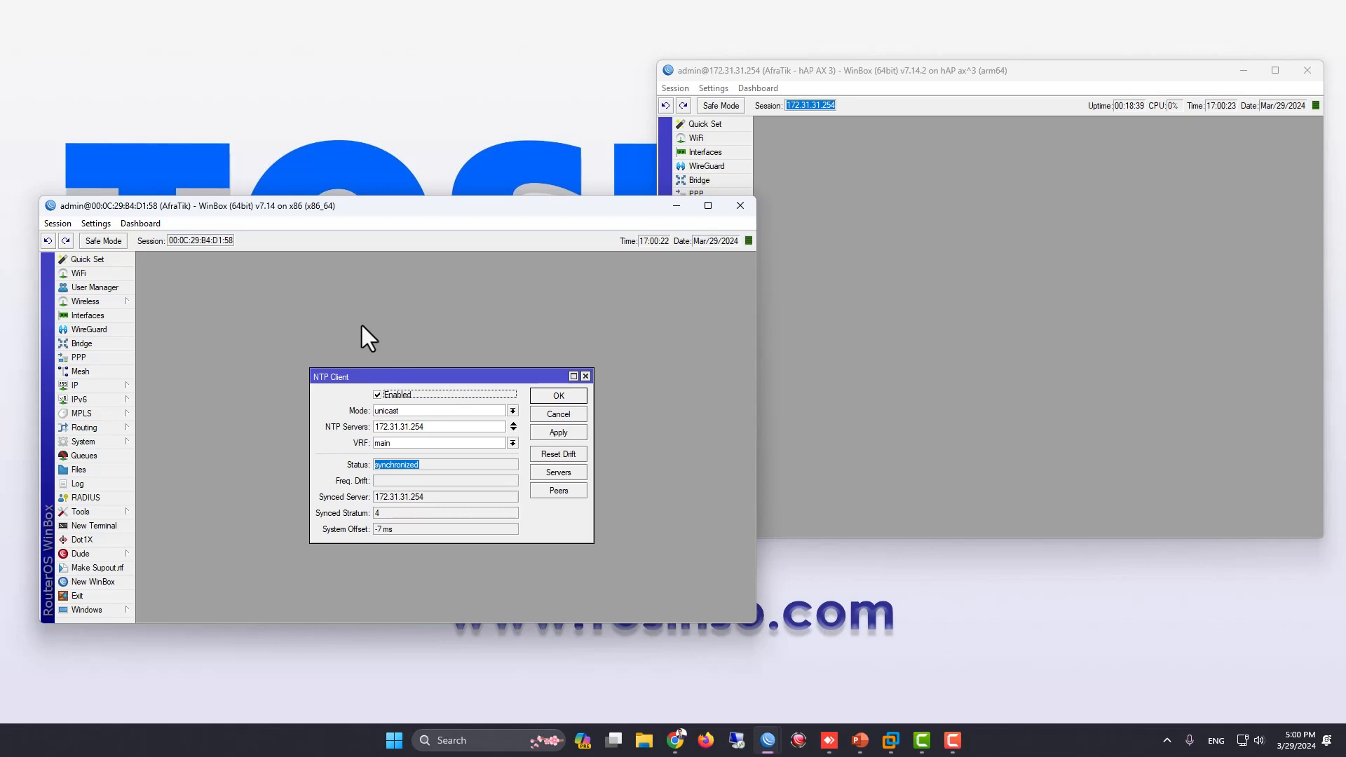
left_click(1020, 217)
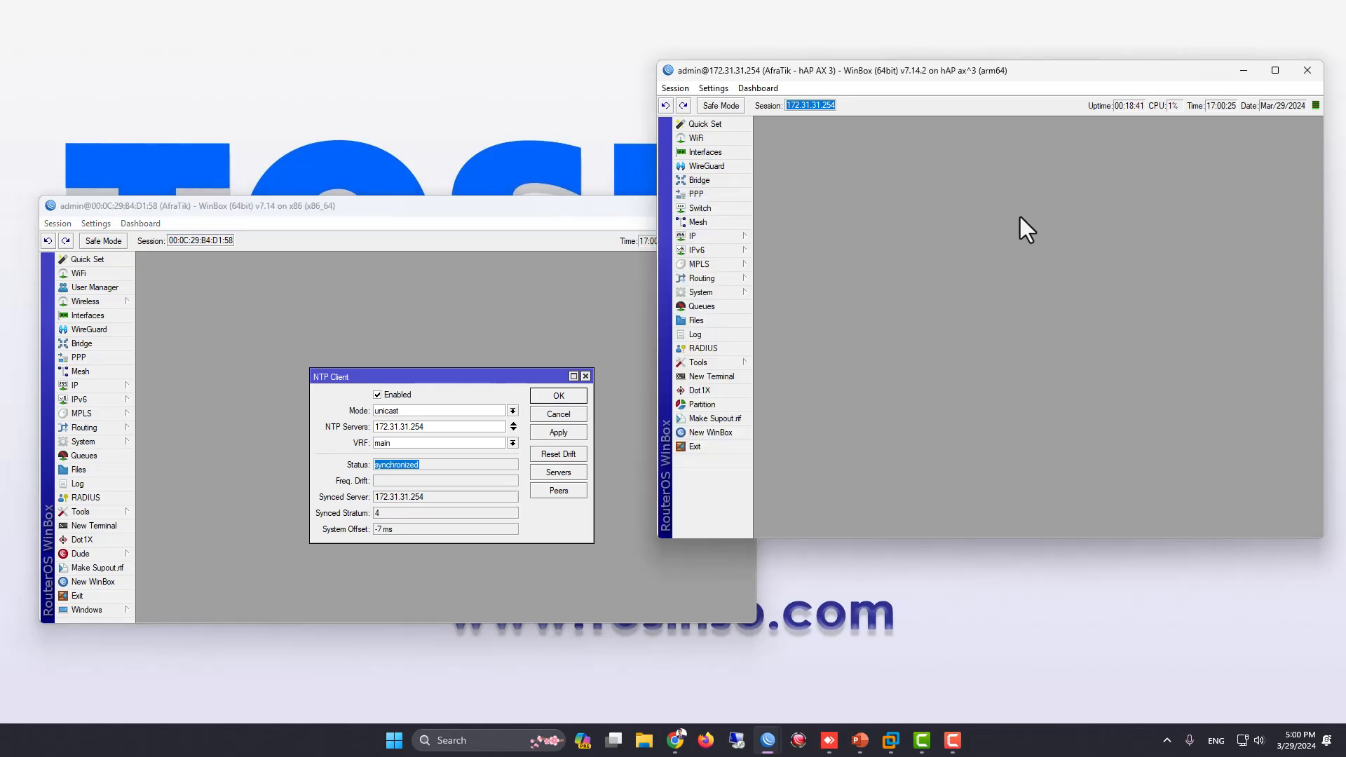
Minimize the hAP AX 3 and x86 router windows to leave the desktop clear
mouse_move(960, 75)
left_mouse_down()
mouse_move(907, 69)
mouse_move(934, 78)
left_mouse_up()
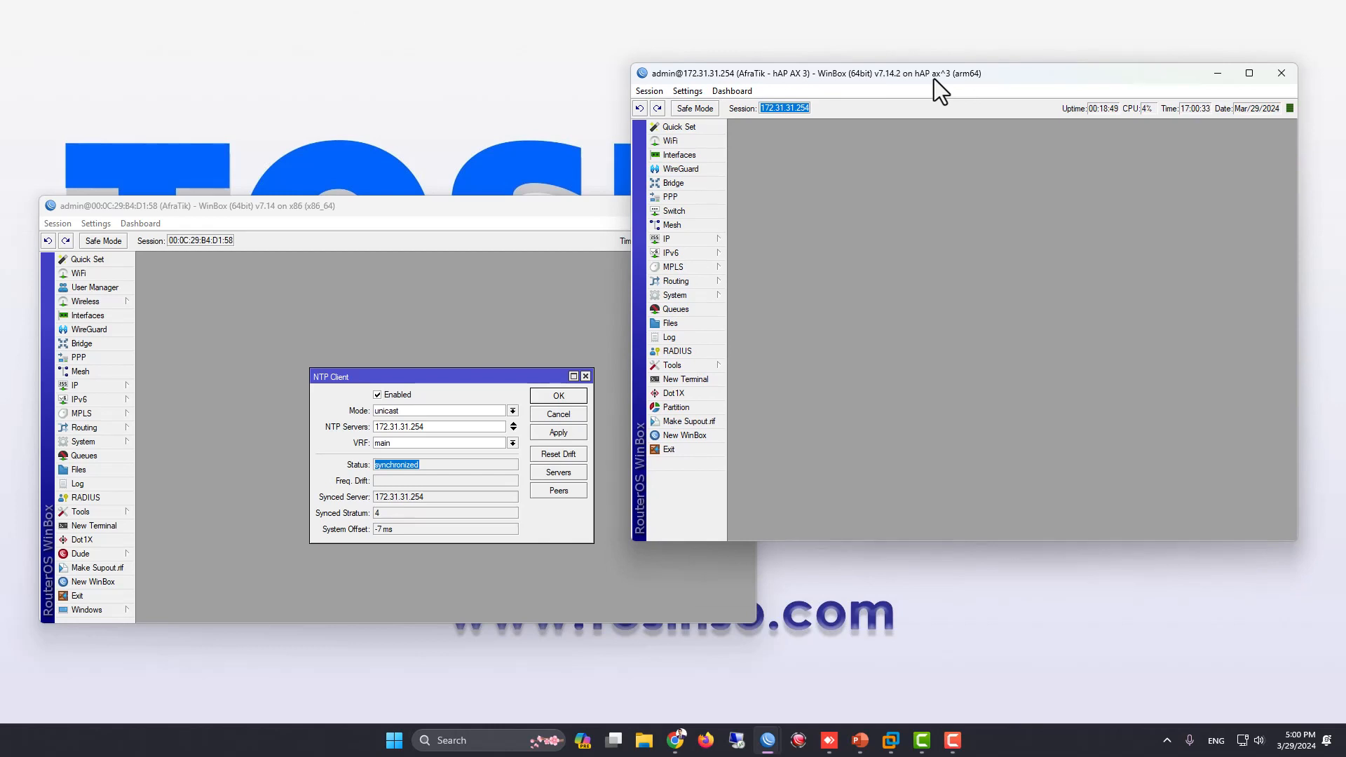
left_click(1215, 73)
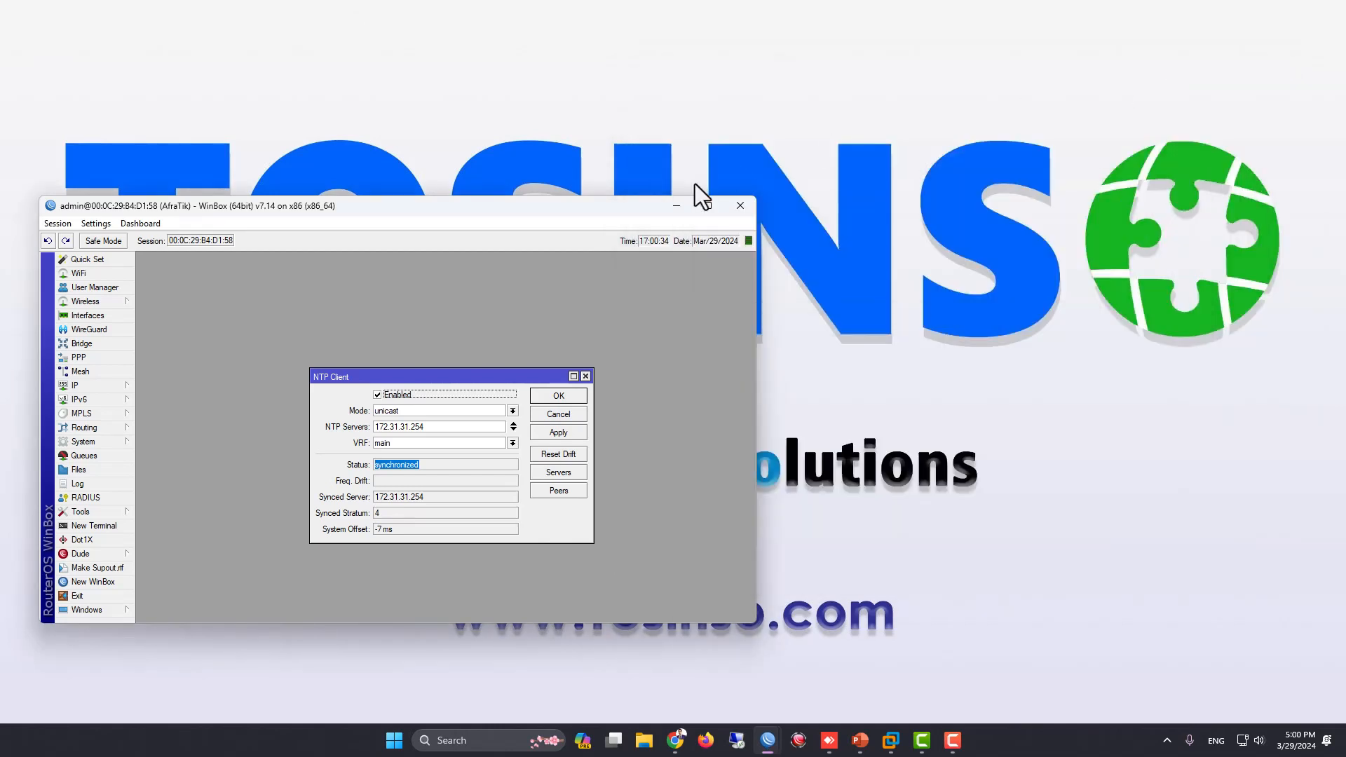
left_click(678, 205)
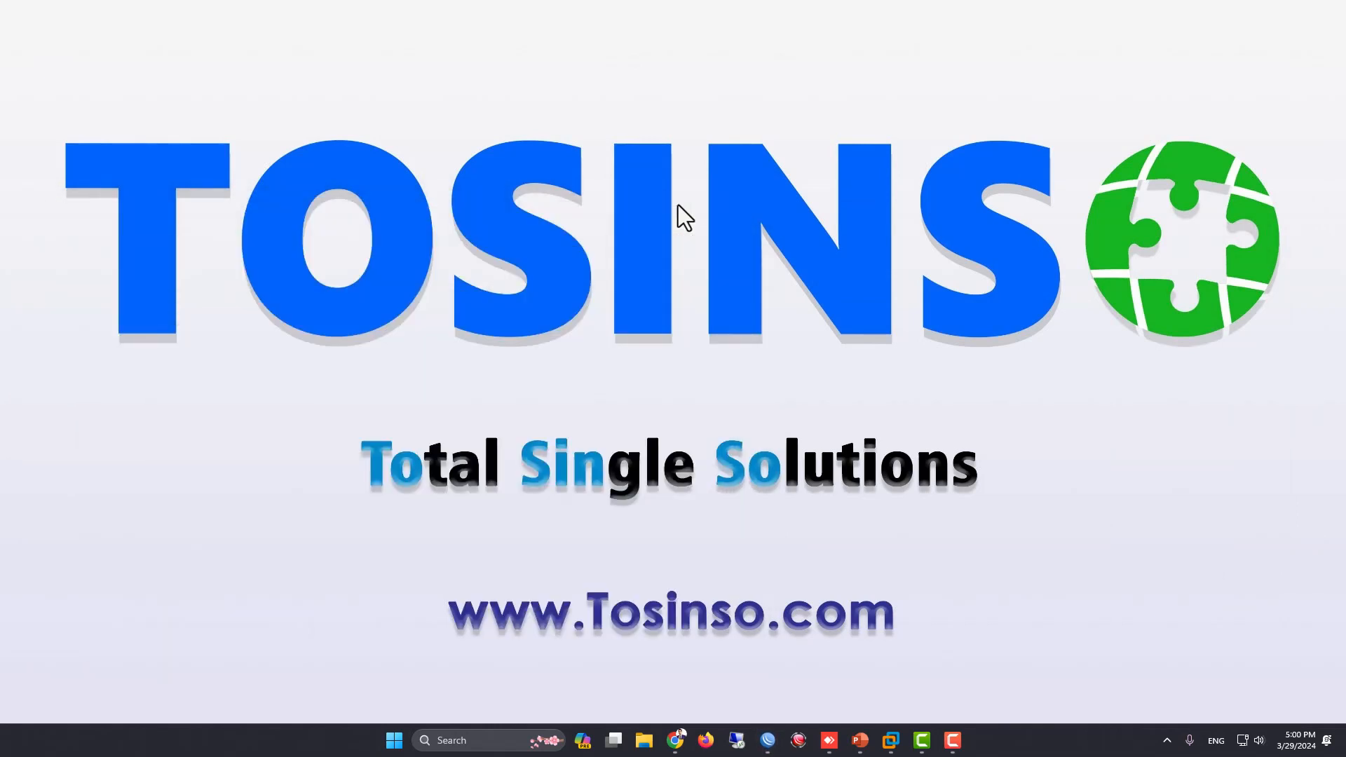